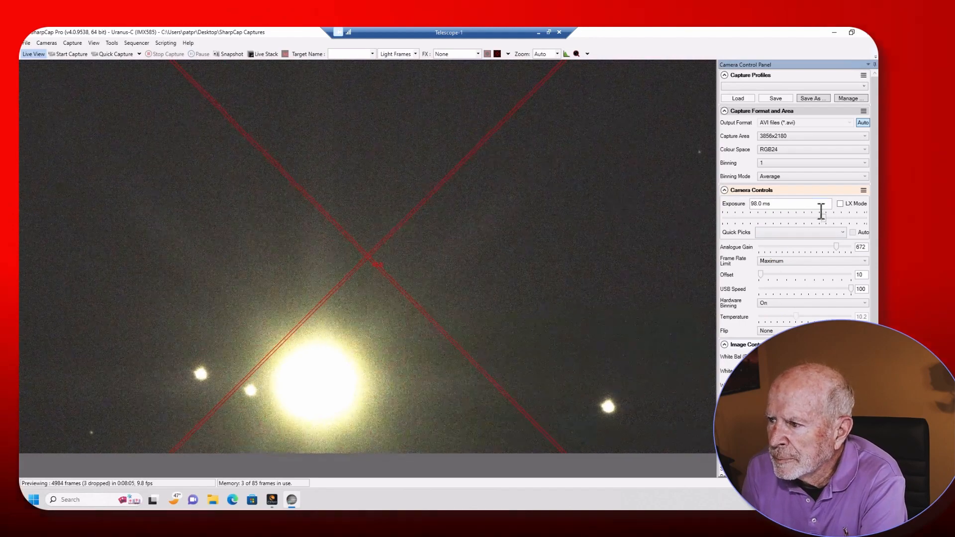
- Lower the camera's analogue gain to 27 to bring out Jupiter's bands, and move the mount slew controls off the camera settings
drag(803, 246, 794, 247)
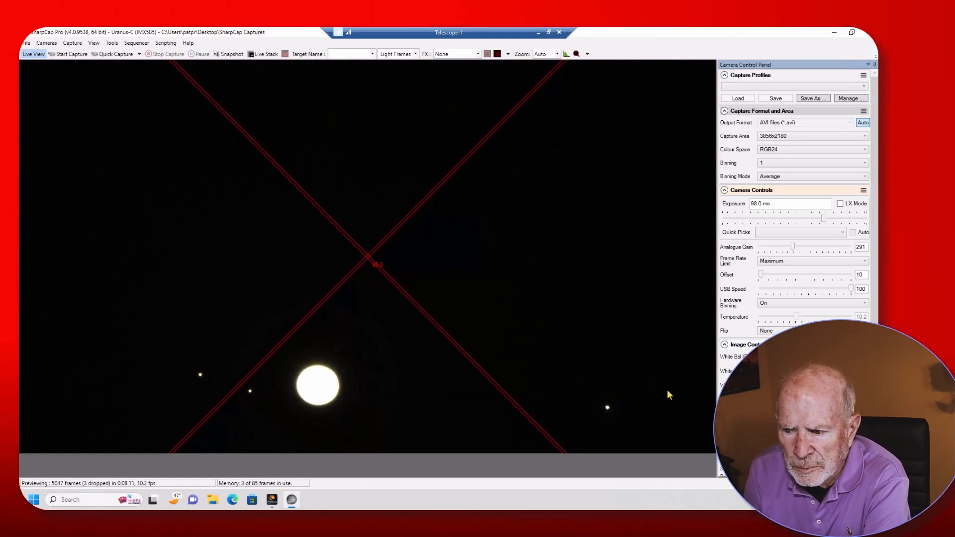
drag(793, 247, 766, 247)
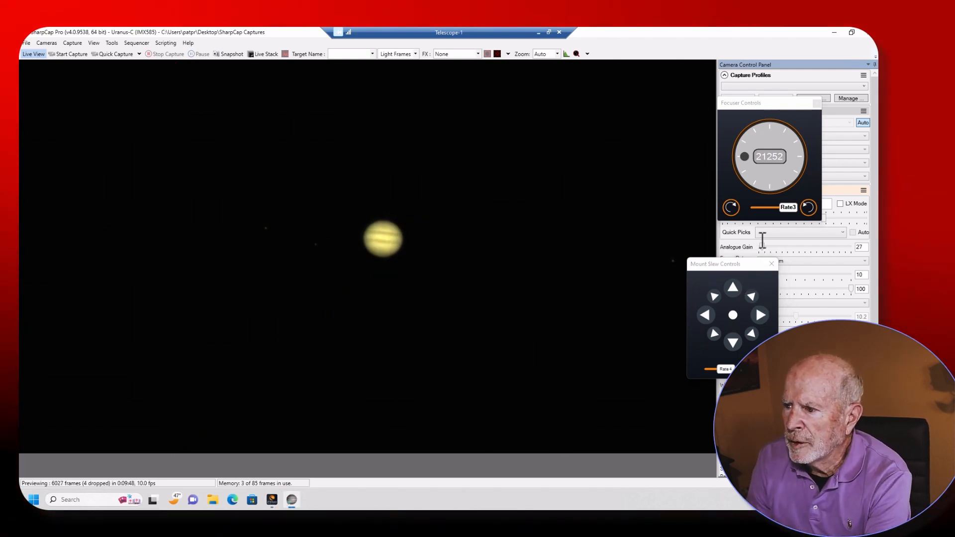
drag(744, 263, 698, 321)
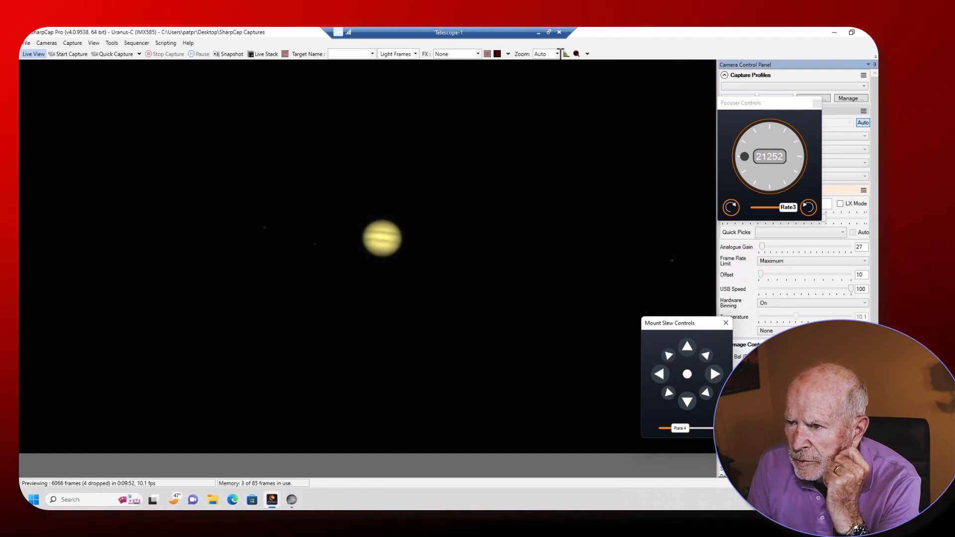
- Enlarge the preview to 250% and bring Jupiter's whole disc into view
click(557, 54)
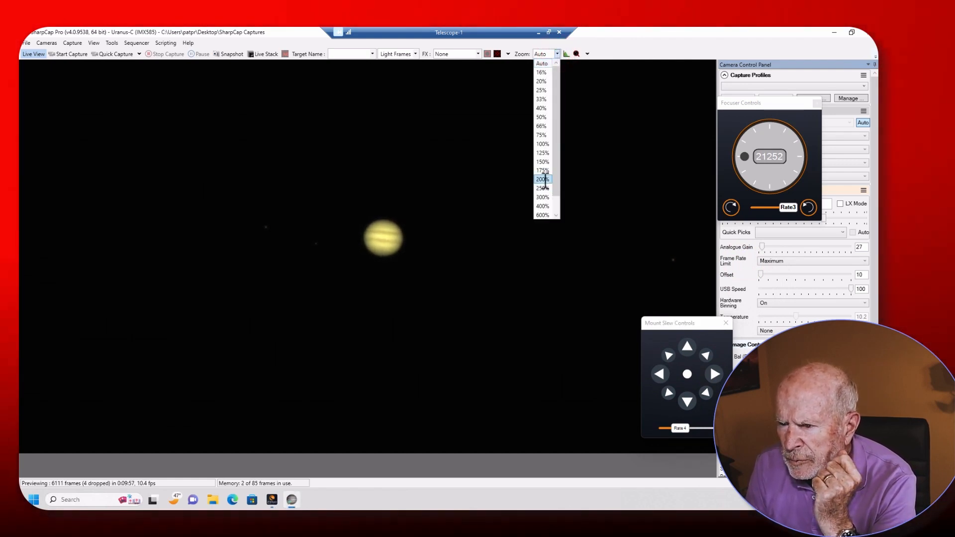
click(542, 188)
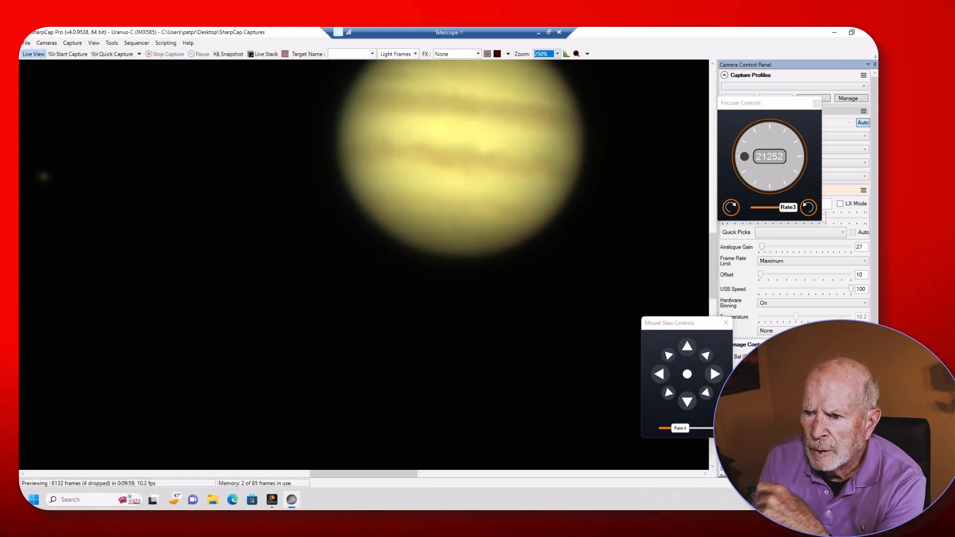
drag(715, 282, 720, 264)
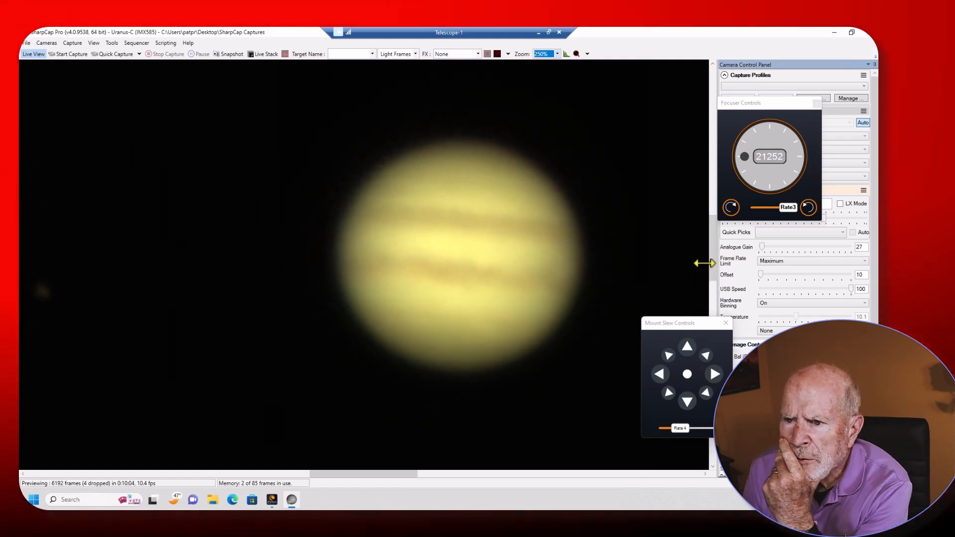
- Slow the focuser to Rate1 and drive it to a lower position, about 21172
drag(789, 207, 732, 215)
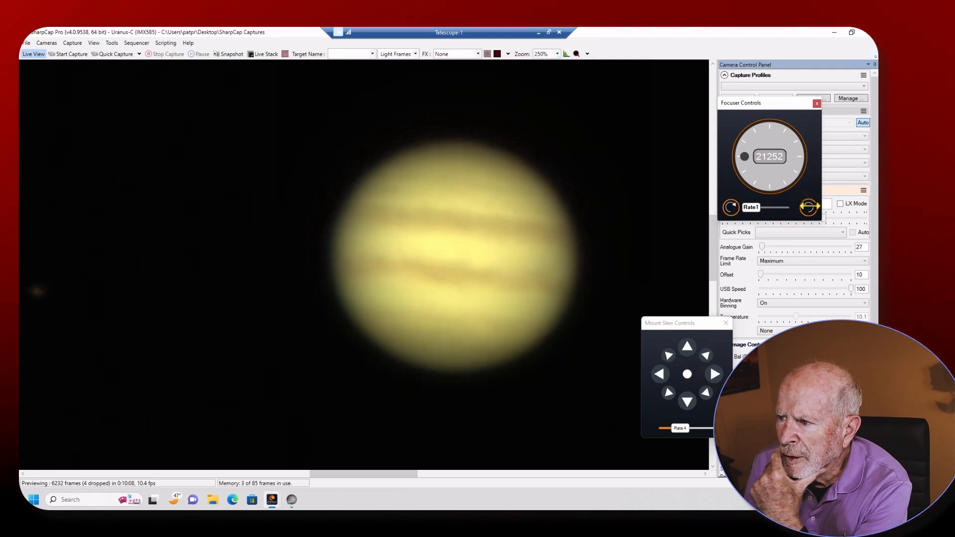
click(809, 207)
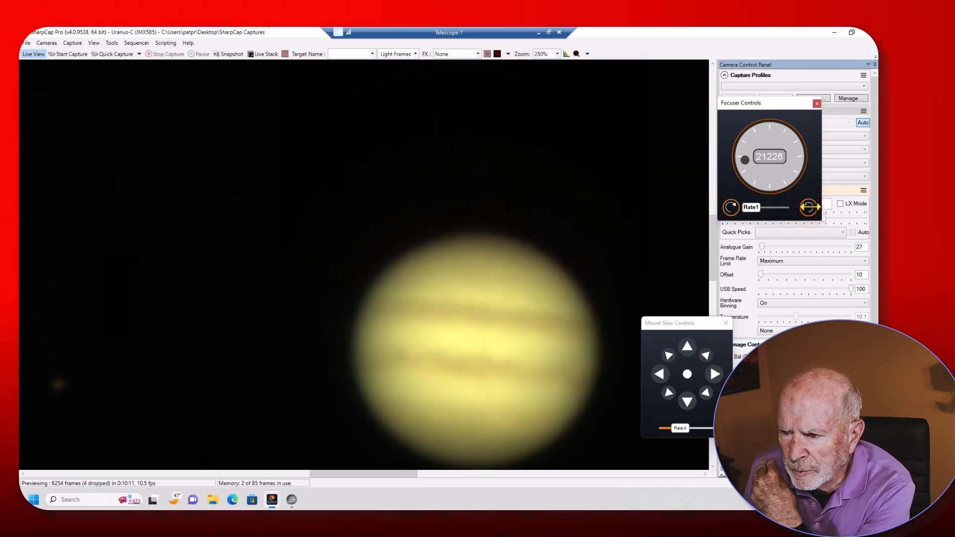
click(810, 207)
click(811, 207)
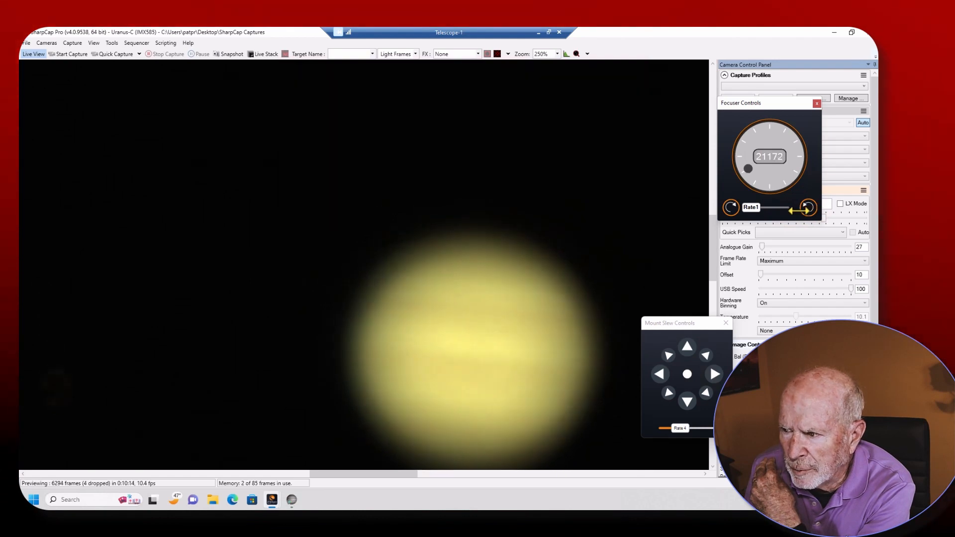
- Drive the focuser the opposite way through focus to about 21402, keeping Jupiter in view
click(730, 207)
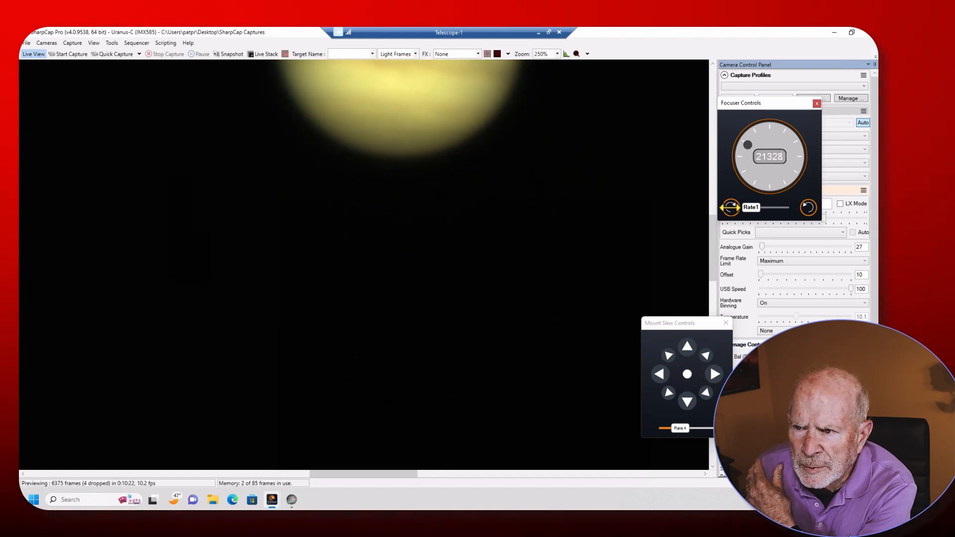
click(710, 267)
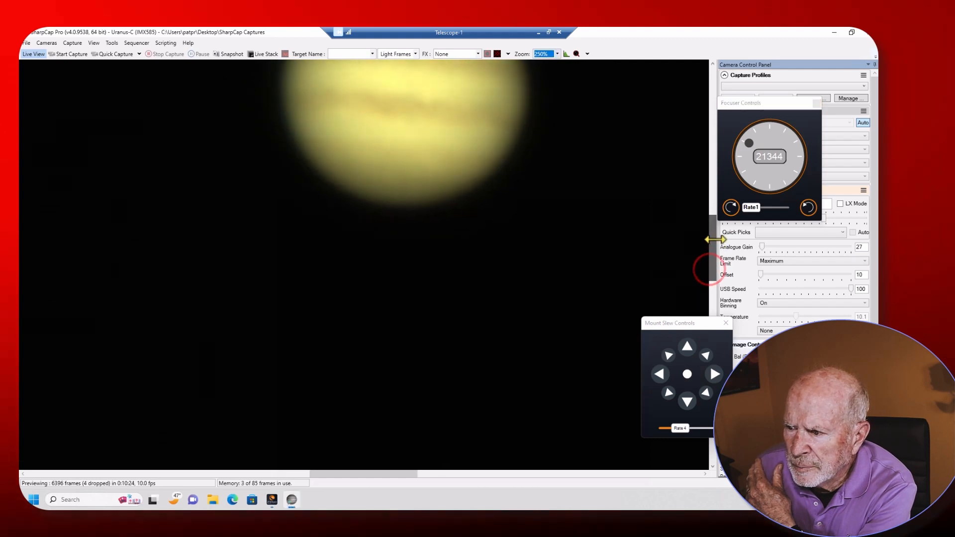
click(732, 206)
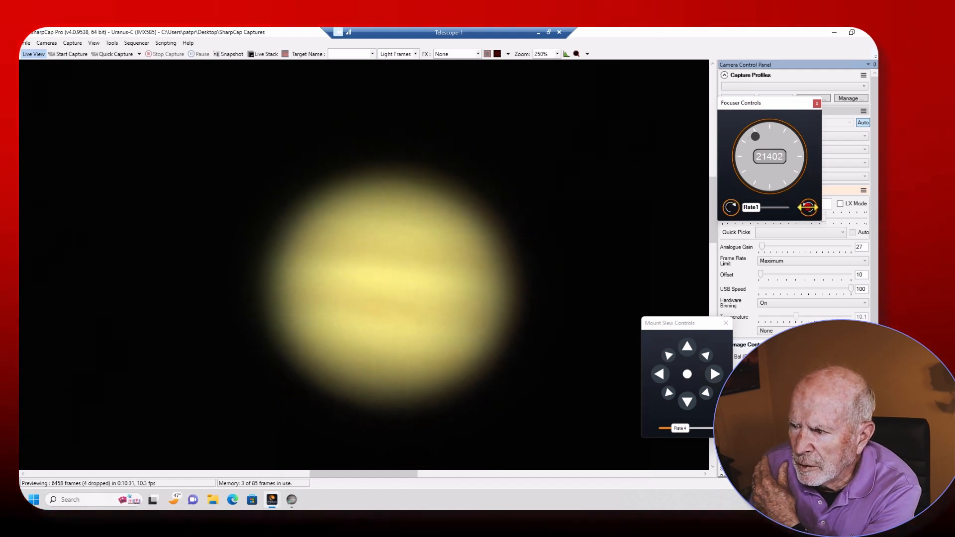
- Bring the focuser back down to about 21198 and fine-tune it to 21258 for the sharpest bands on Jupiter
click(807, 207)
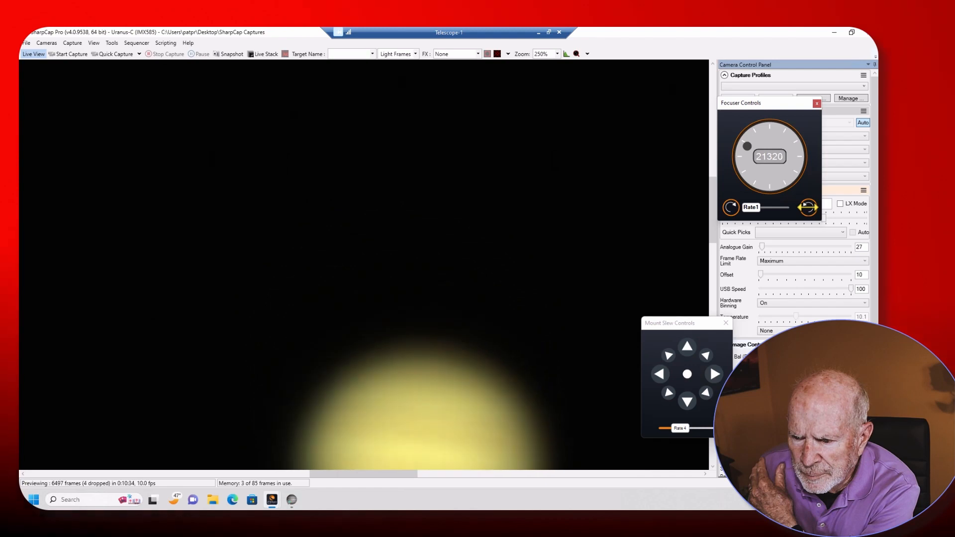
click(711, 212)
drag(709, 233, 715, 262)
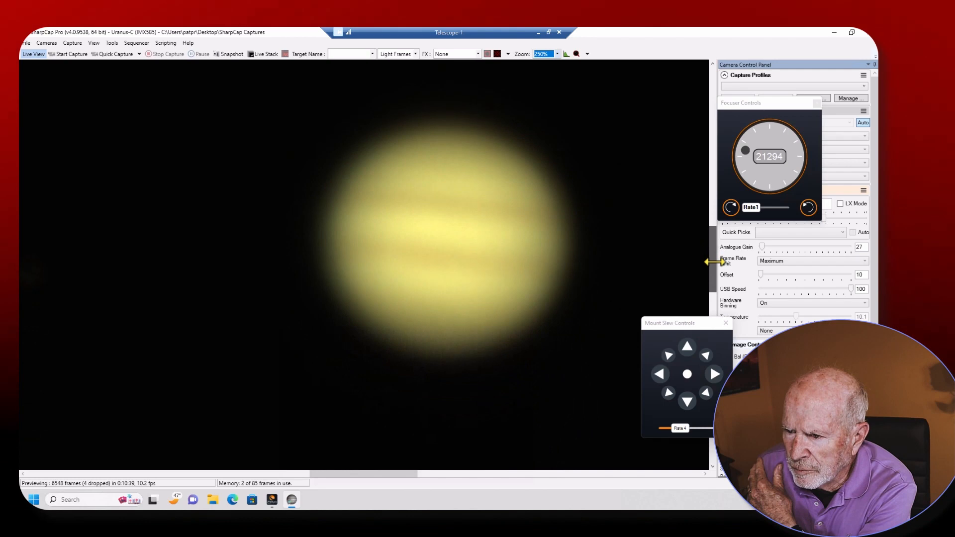
click(810, 206)
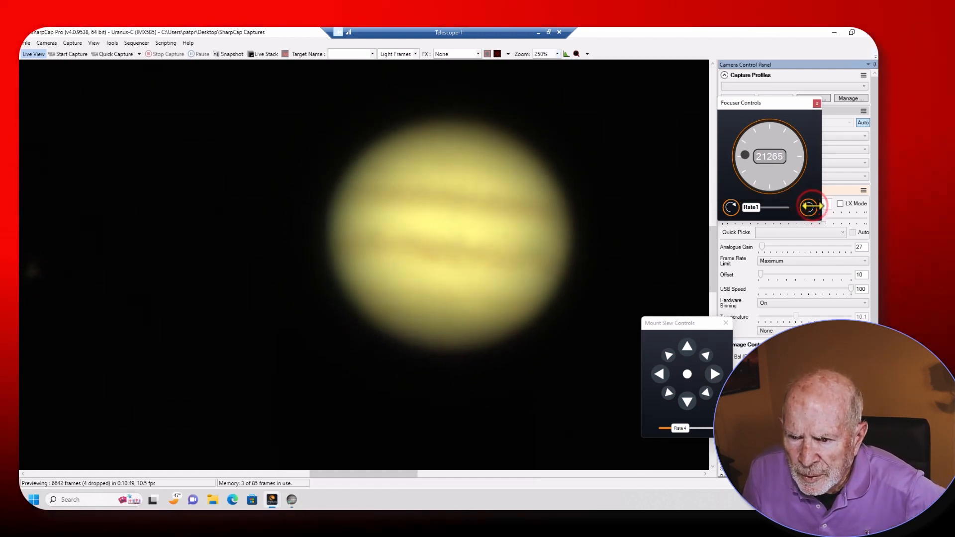
click(810, 206)
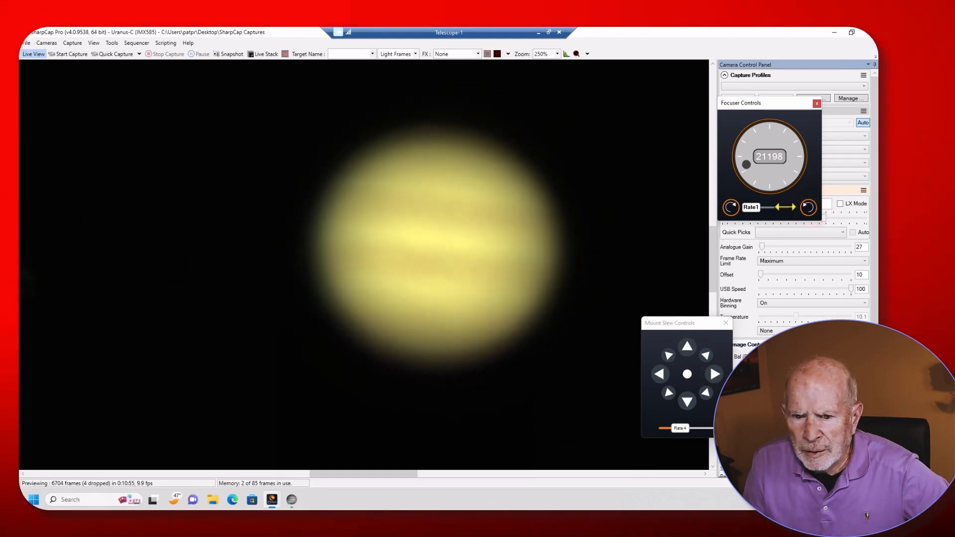
click(730, 207)
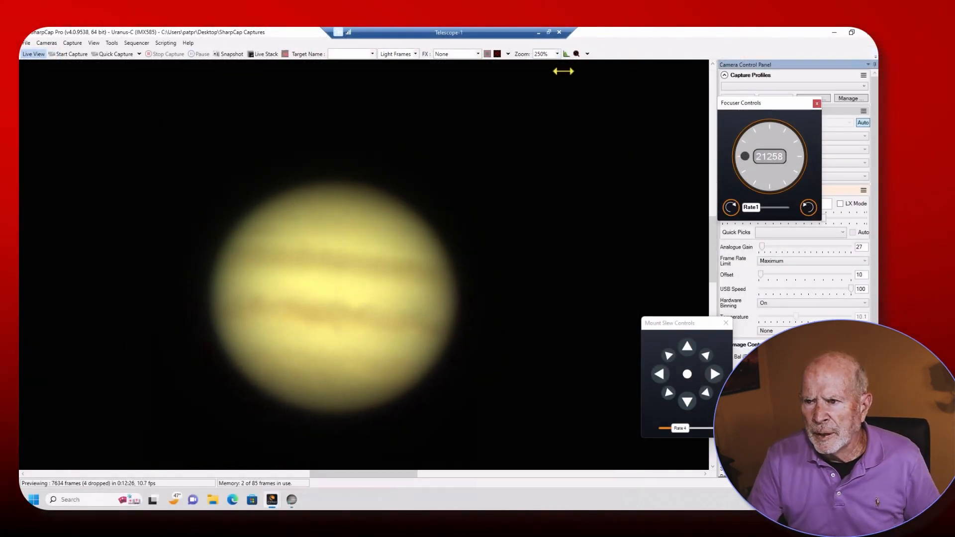
- Return the preview zoom to Auto to show the full camera frame
click(557, 54)
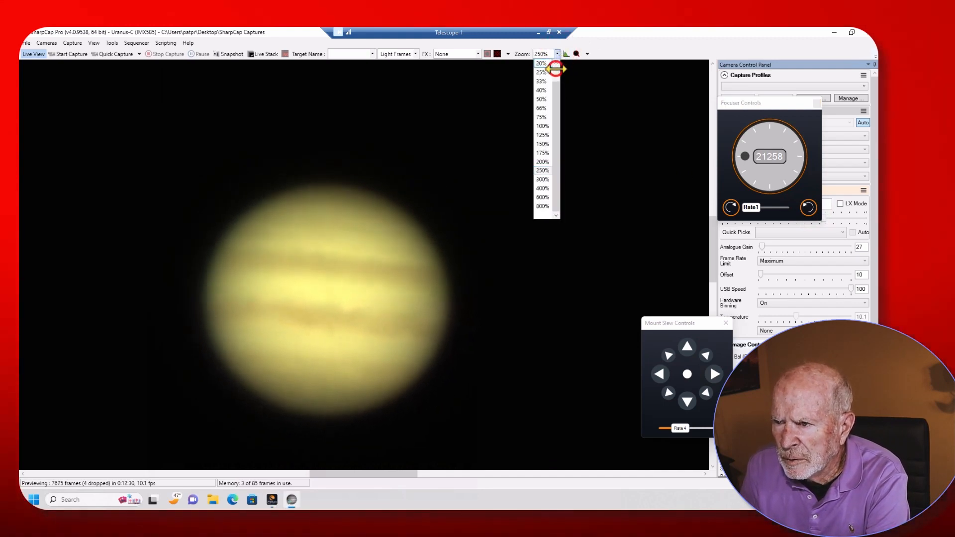
scroll(548, 65, up, 1)
click(544, 64)
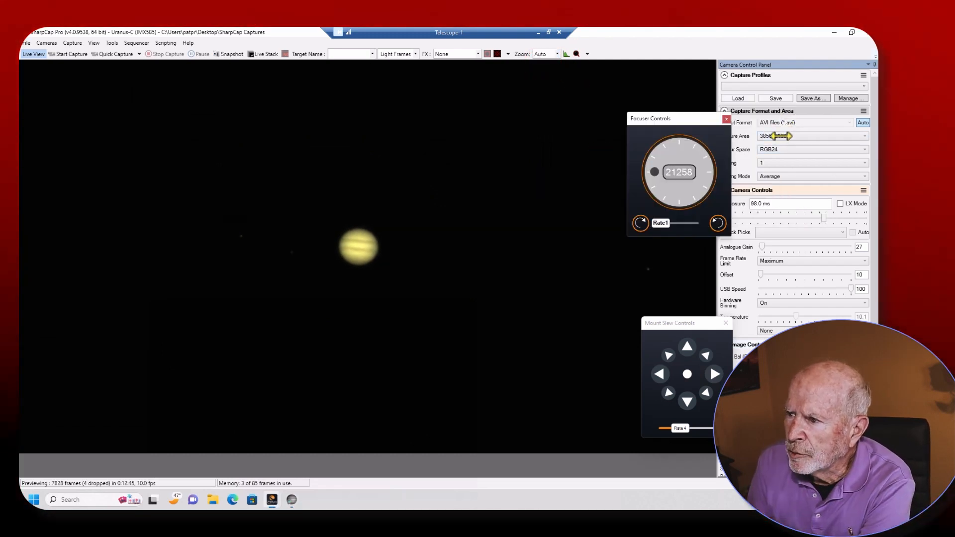
- Reduce the capture area to 640x480 around Jupiter and set the preview zoom to 150%
click(779, 136)
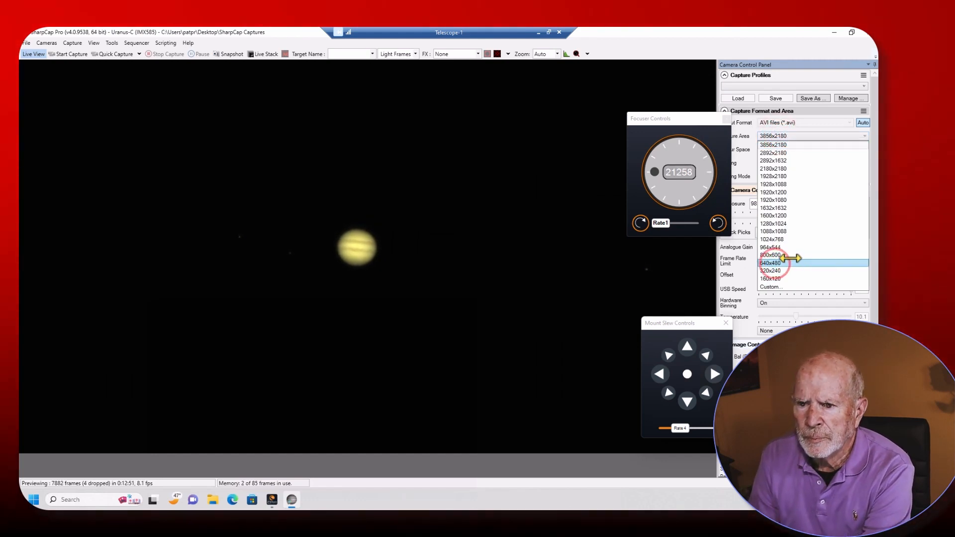
click(791, 261)
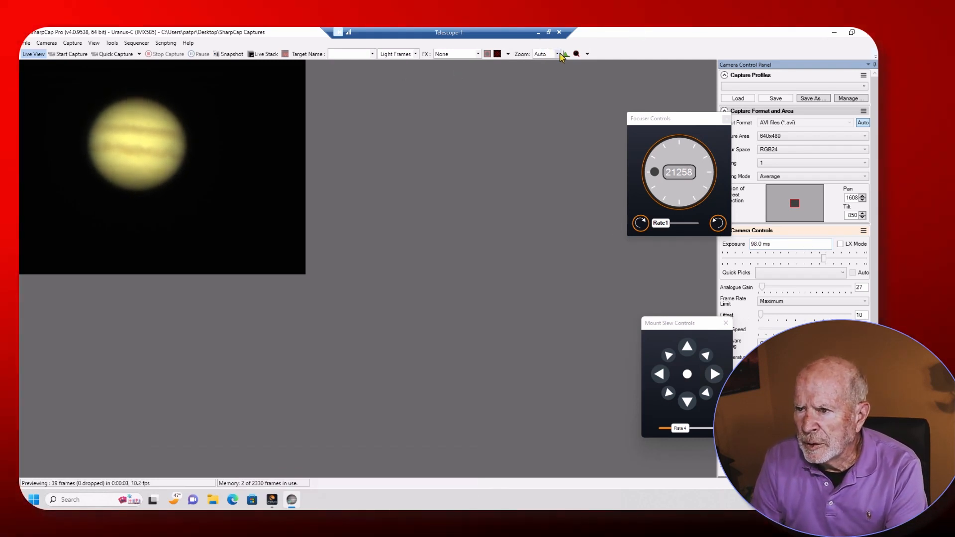
click(558, 55)
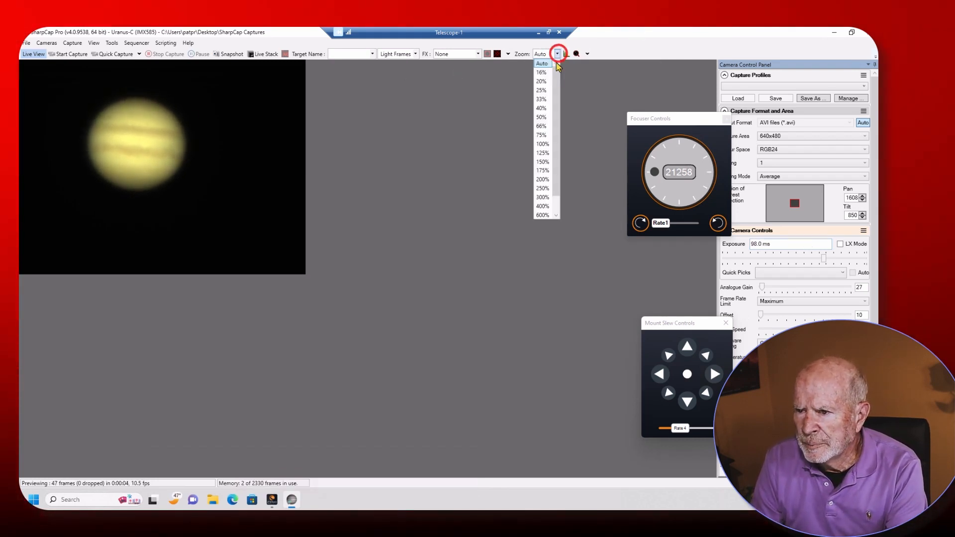
click(542, 162)
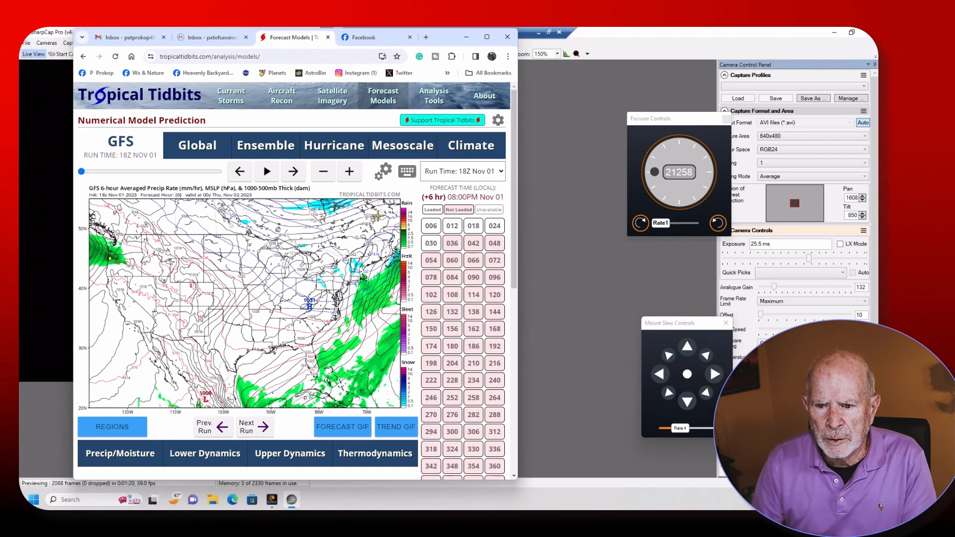
- Check the jet stream on the GFS 250mb Wind map, advance the forecast to +18 hr, and move the browser aside
click(303, 458)
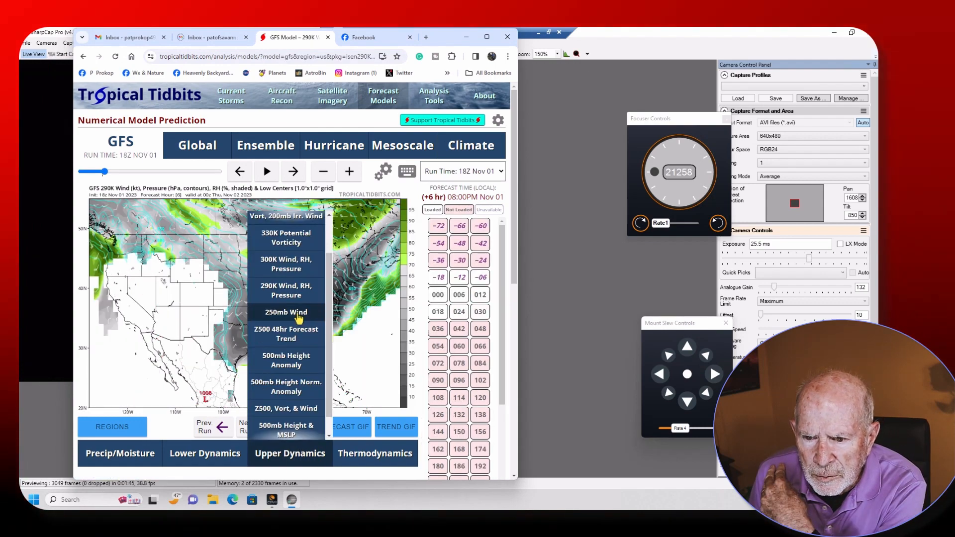
click(297, 313)
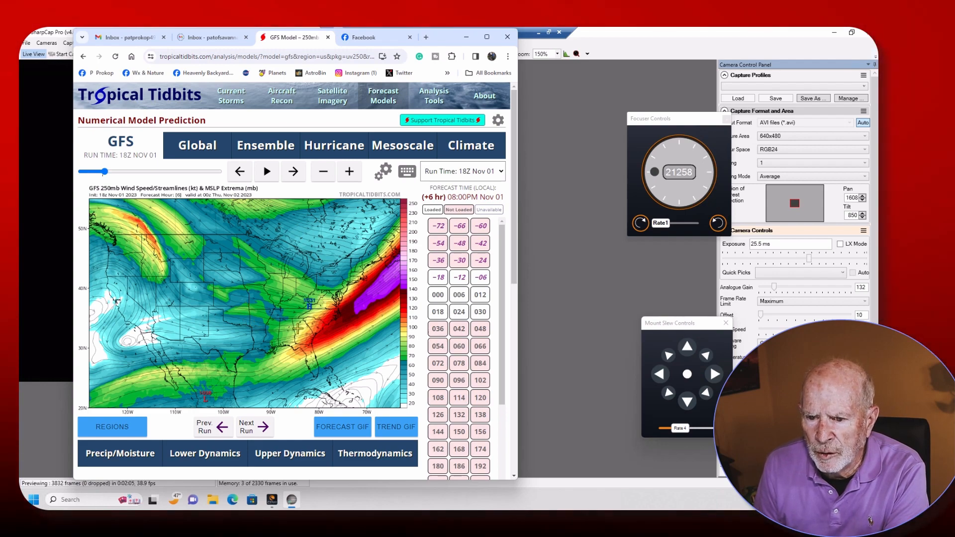
click(294, 172)
click(294, 172)
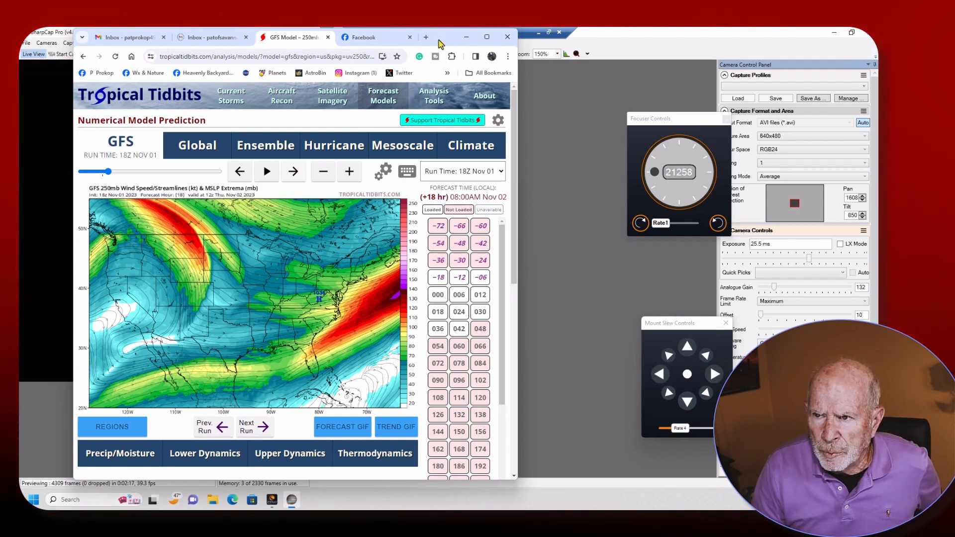
drag(439, 41, 20, 39)
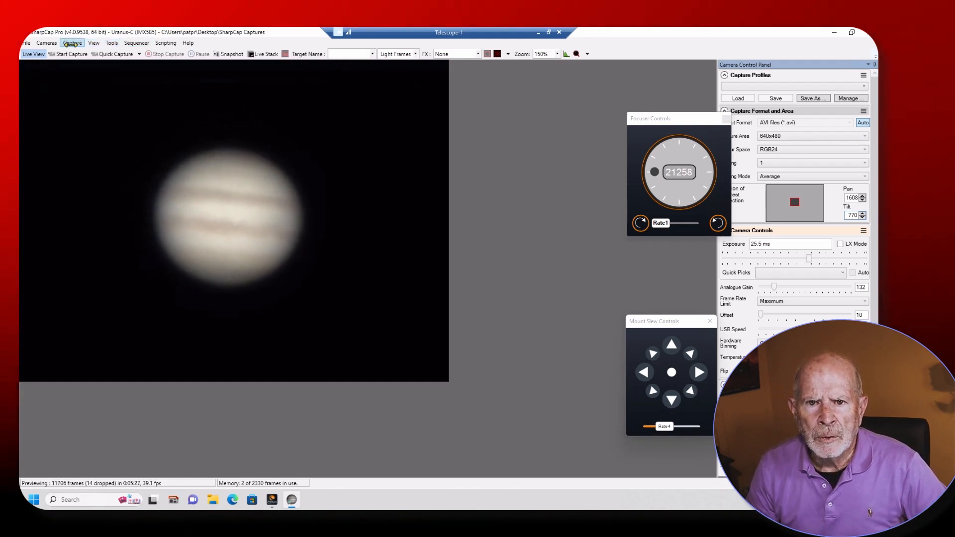
- Set the capture's target name to Jupiter
click(71, 44)
mouse_move(94, 42)
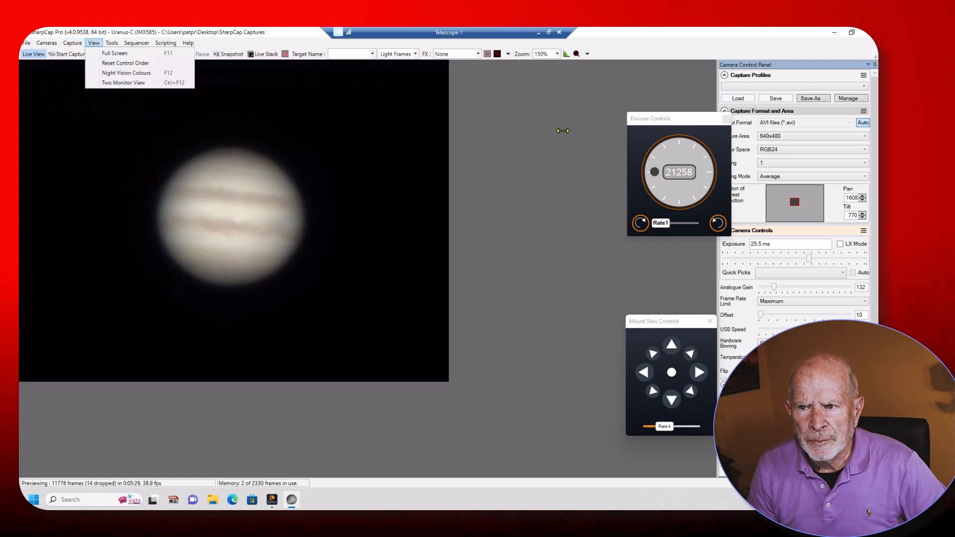
click(372, 54)
click(372, 54)
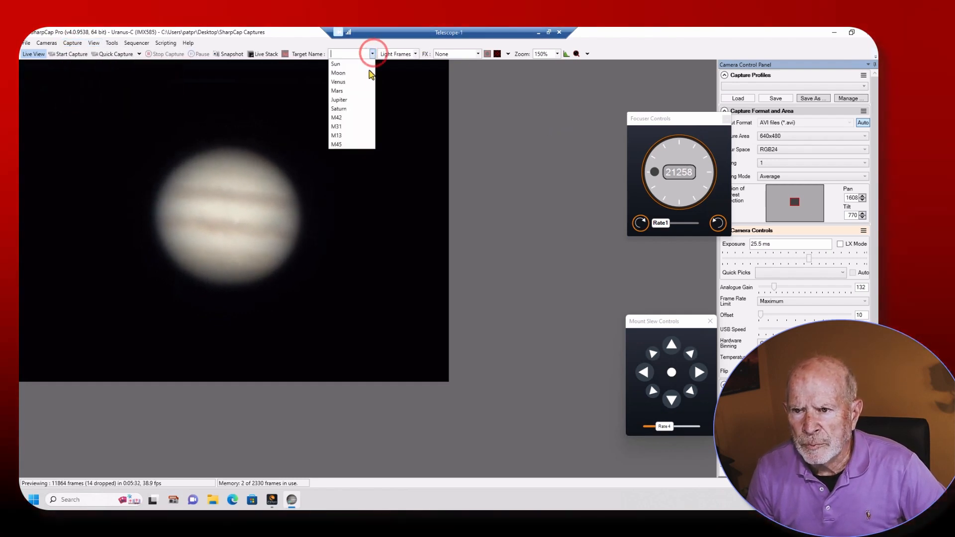
click(351, 100)
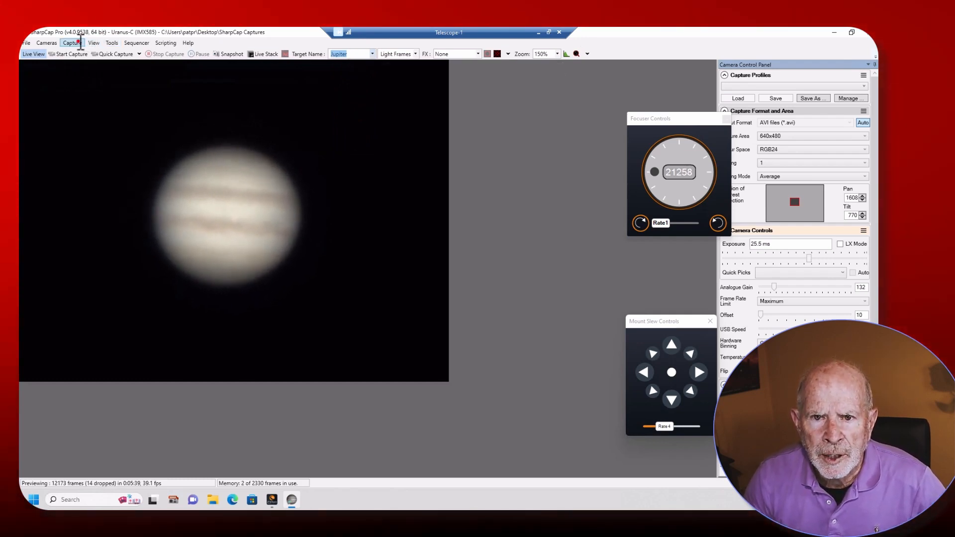
- Open the capture configuration and limit the recording to 5000 frames
click(78, 42)
click(86, 53)
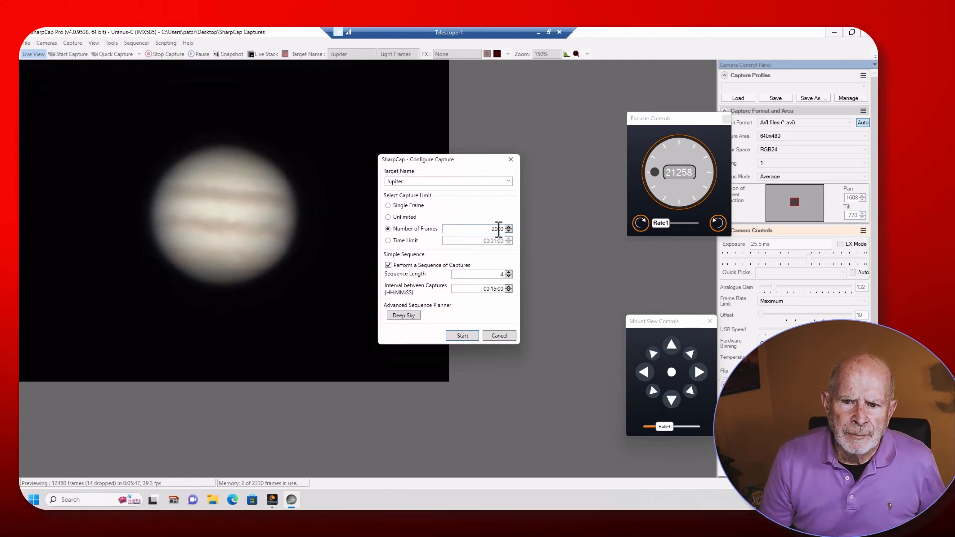
click(498, 229)
click(501, 229)
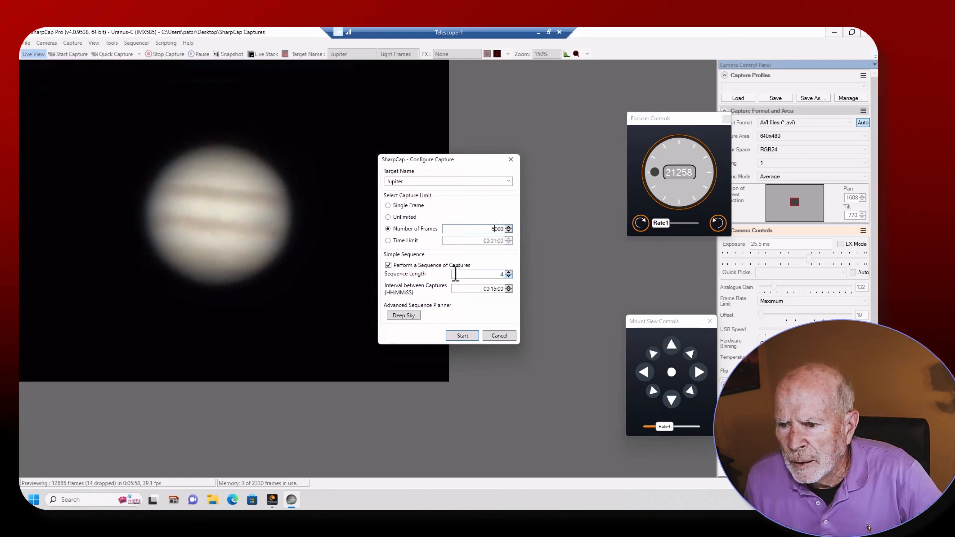
- Turn off the option to perform a sequence of captures
click(389, 264)
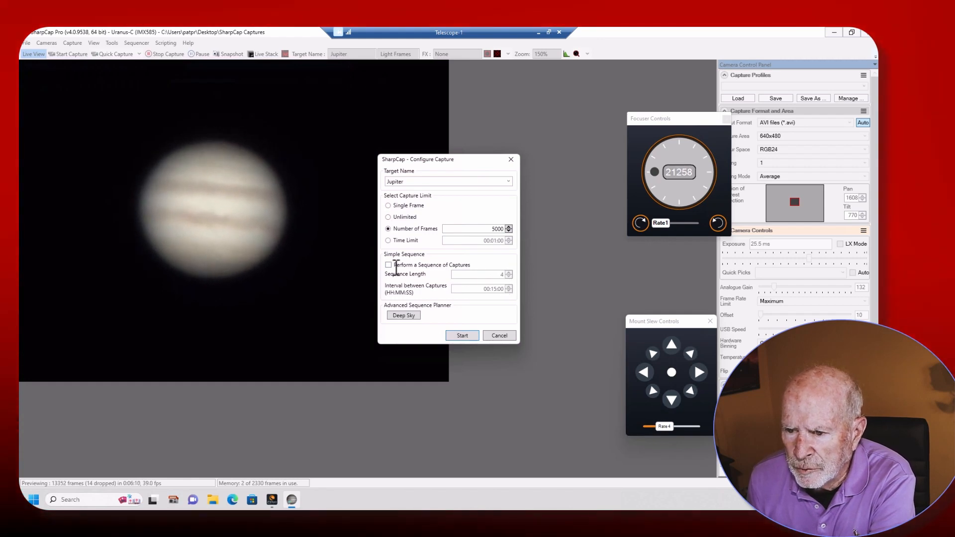
click(390, 265)
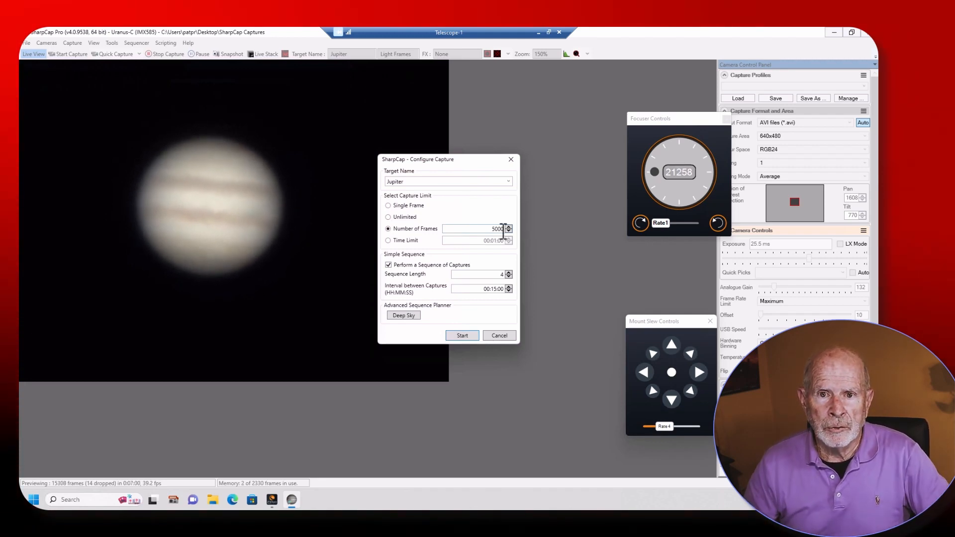
click(388, 265)
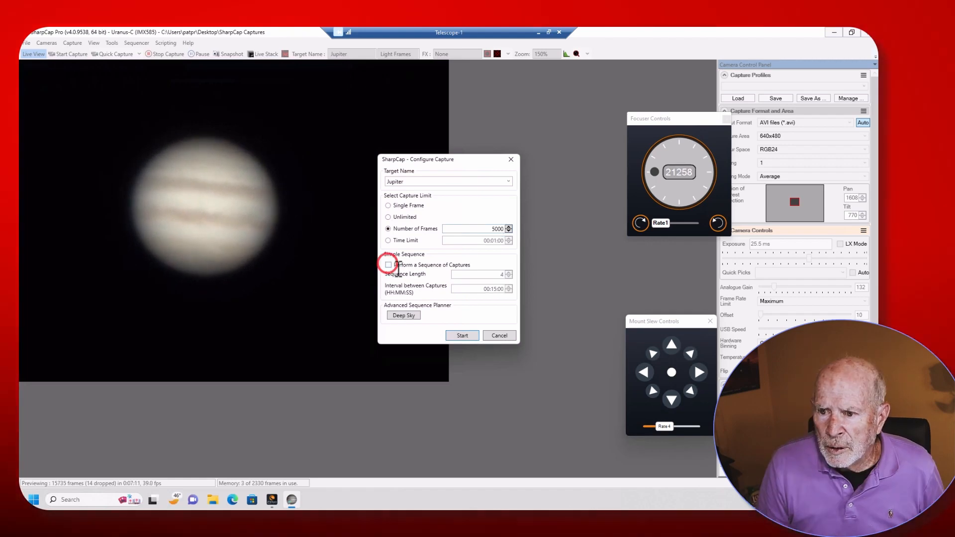
- Start the configured 5000-frame capture of Jupiter
click(461, 335)
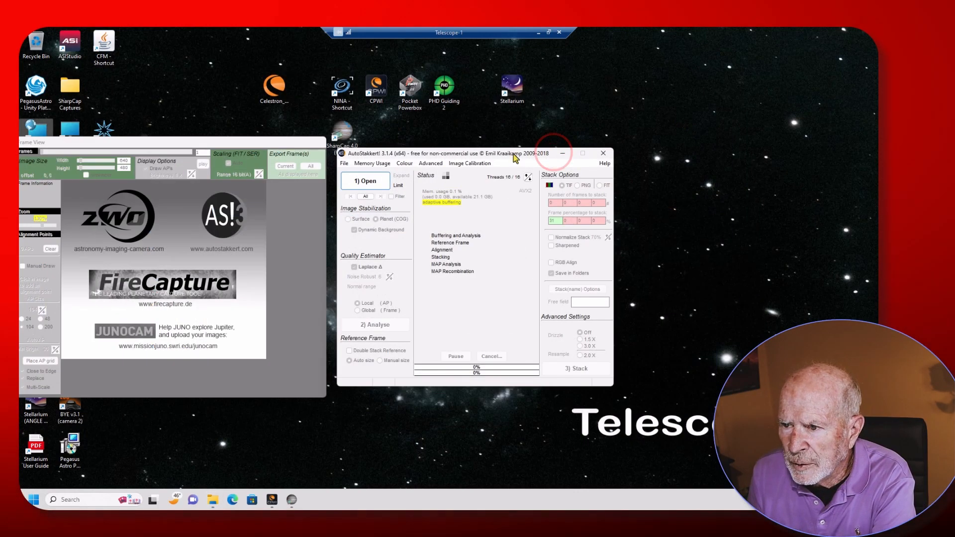
- In AutoStakkert, rearrange the two windows and open the recording 22_37_17 from the Jupiter_Nov01 folder
drag(510, 152, 651, 116)
drag(249, 142, 344, 124)
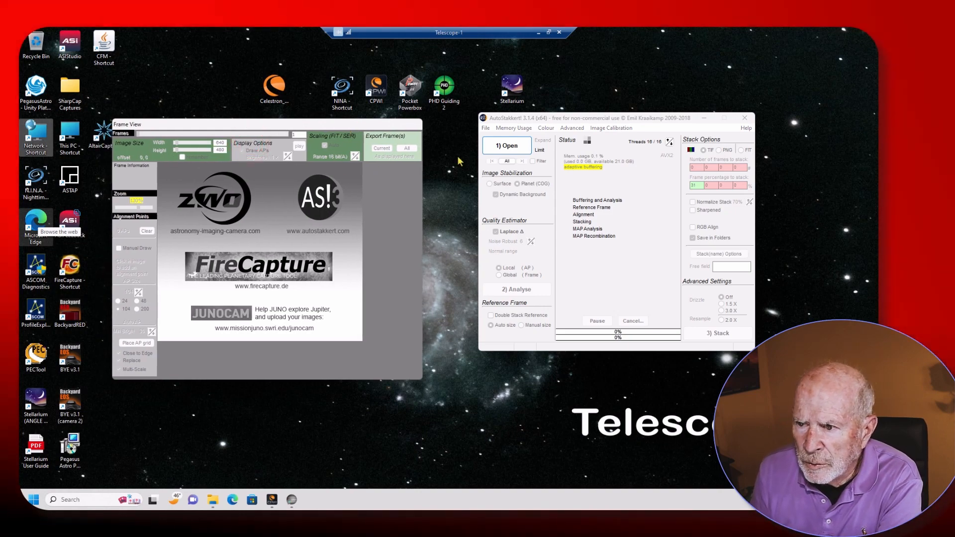
click(503, 147)
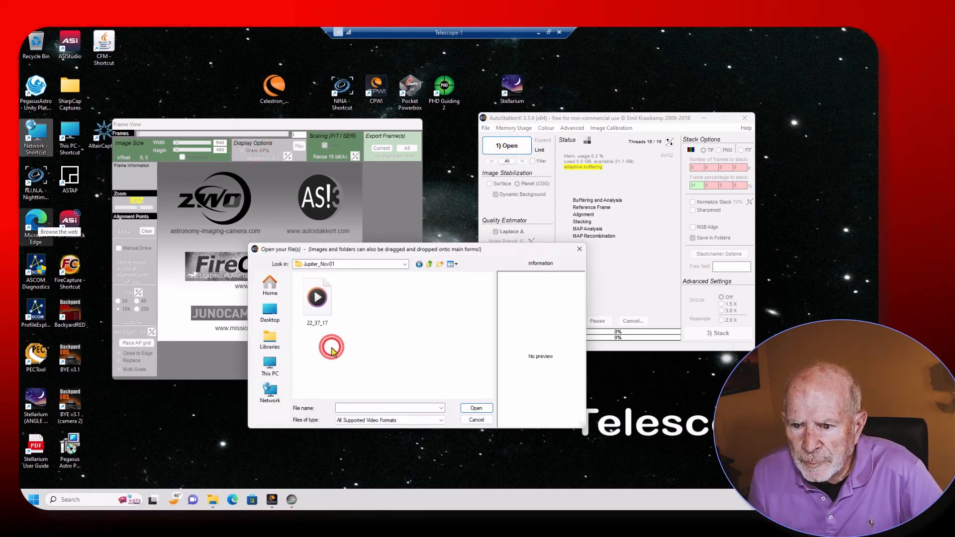
click(325, 309)
double_click(324, 301)
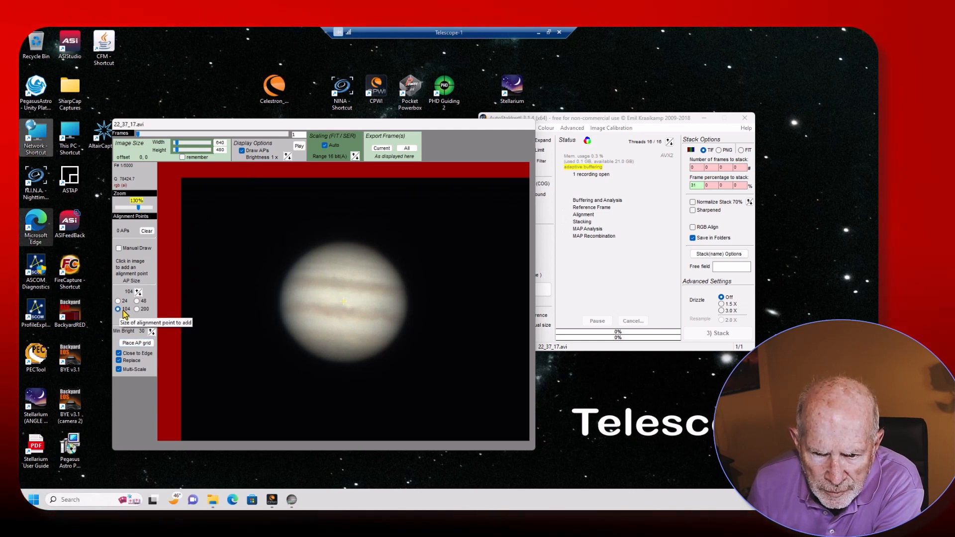
- Place a grid of alignment points of size 104 on Jupiter and analyse the recording's frames
click(133, 343)
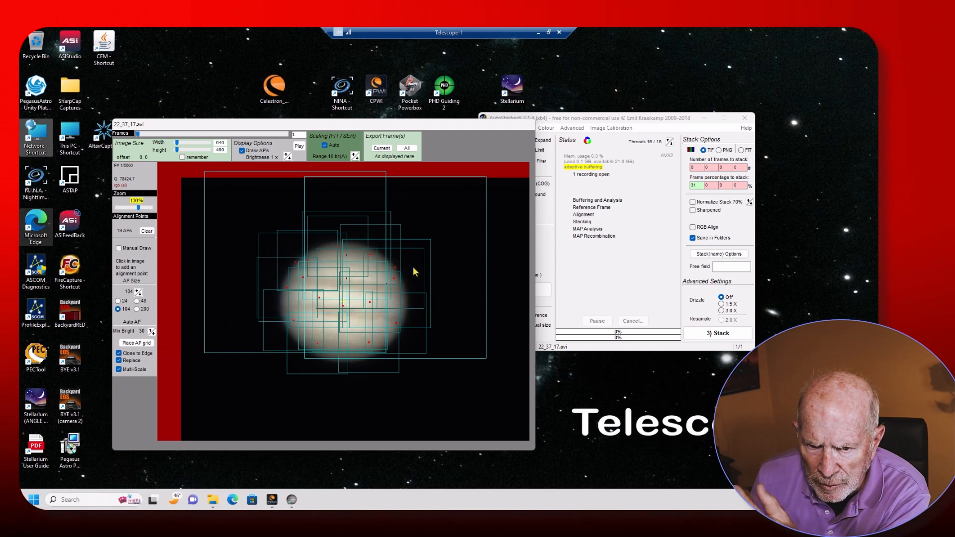
click(622, 278)
click(519, 289)
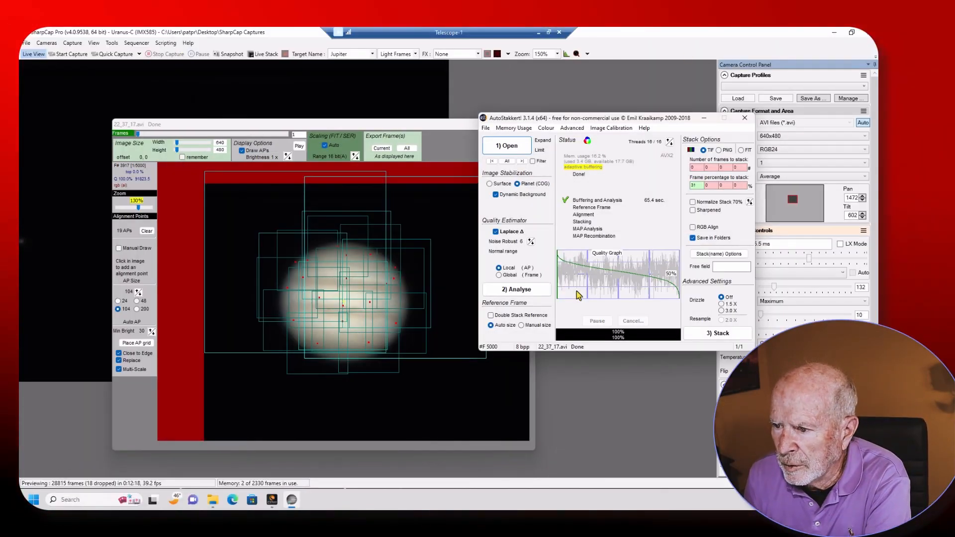
- Set the frame percentage to stack to 20, leave Sharpened off, and stack the Jupiter recording, minimizing AutoStakkert when done
double_click(691, 185)
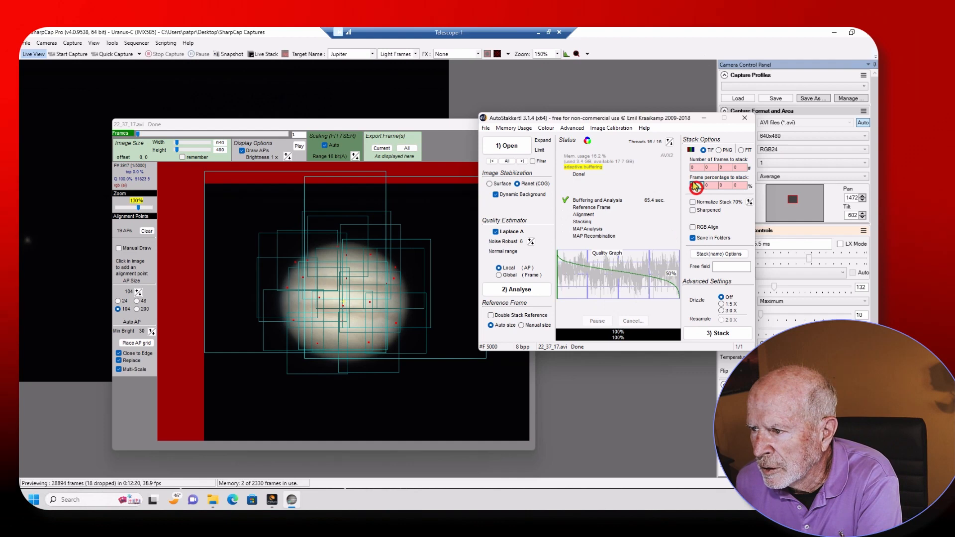
text(20)
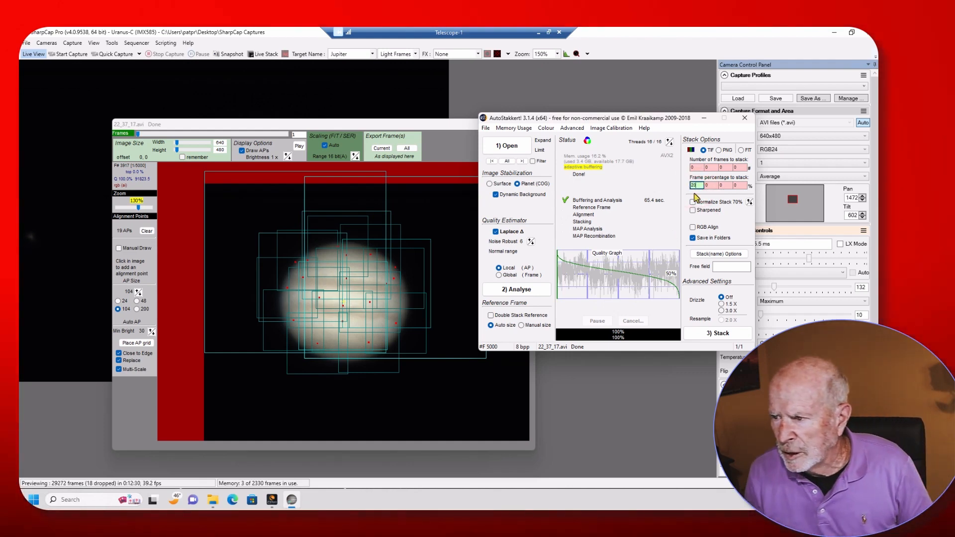
click(691, 193)
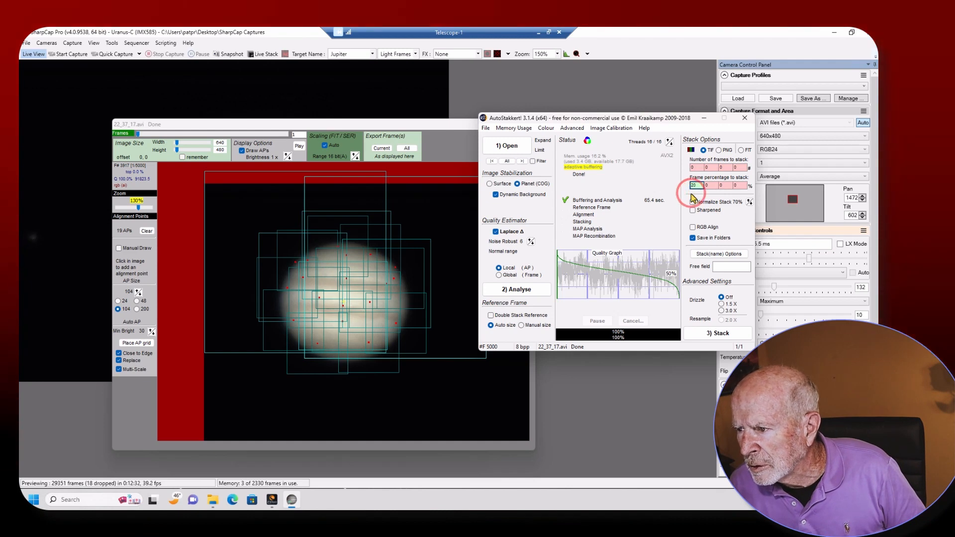
click(733, 212)
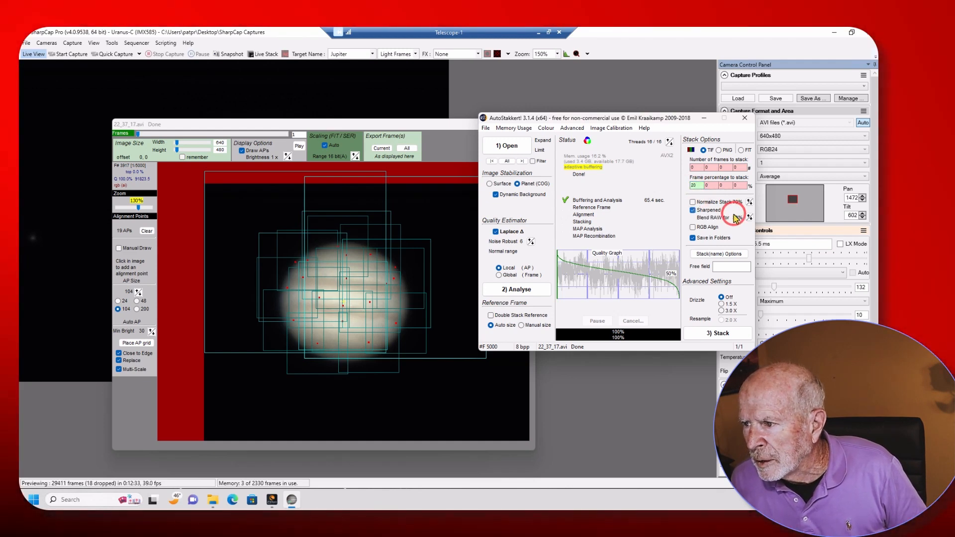
click(693, 210)
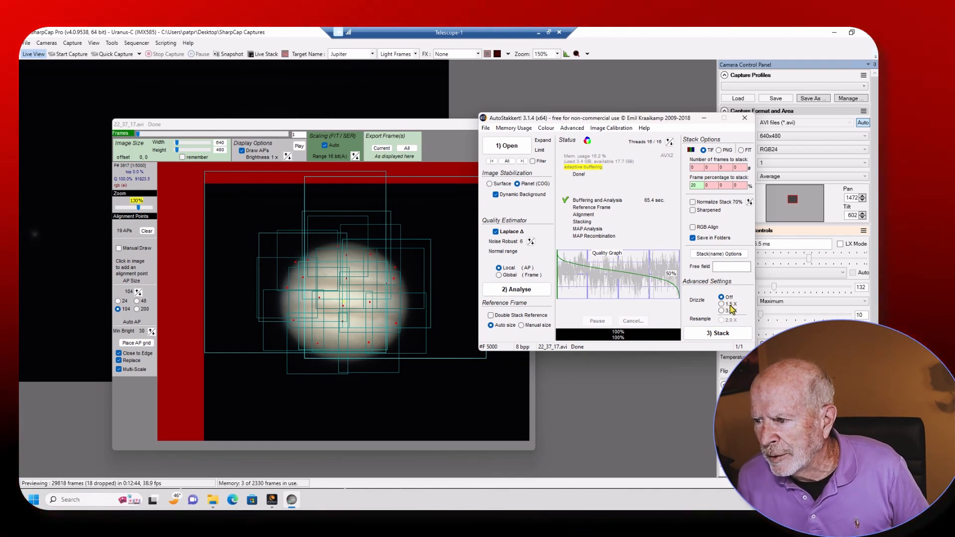
click(722, 333)
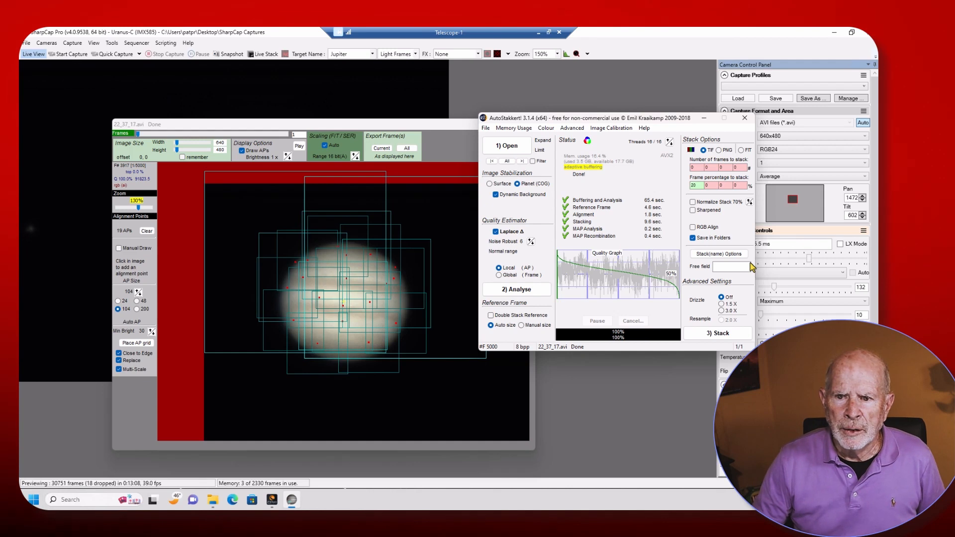
click(705, 118)
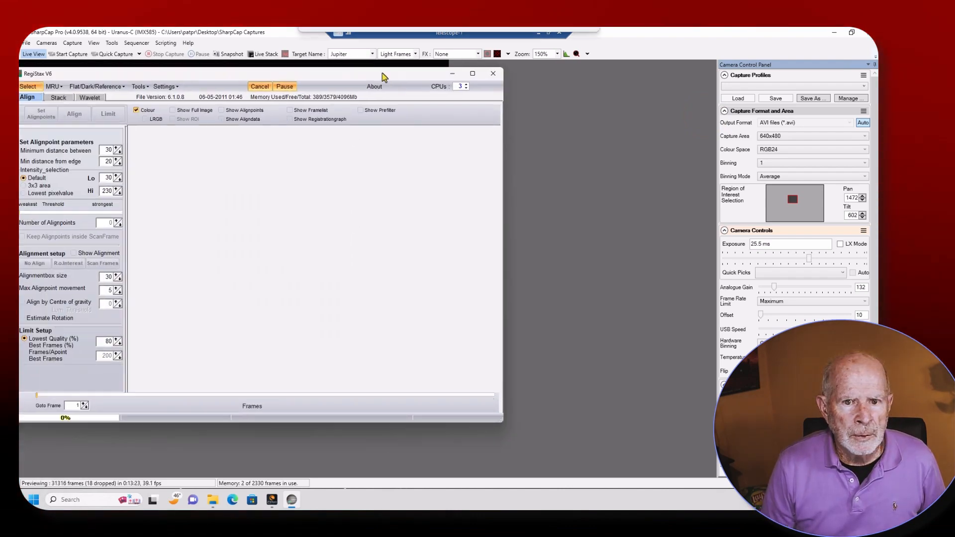
- In RegiStax, open the stacked image 22_37_17_lapl6_ap19.tif from the AS_P20 folder inside Jupiter_Nov01
drag(384, 74, 558, 94)
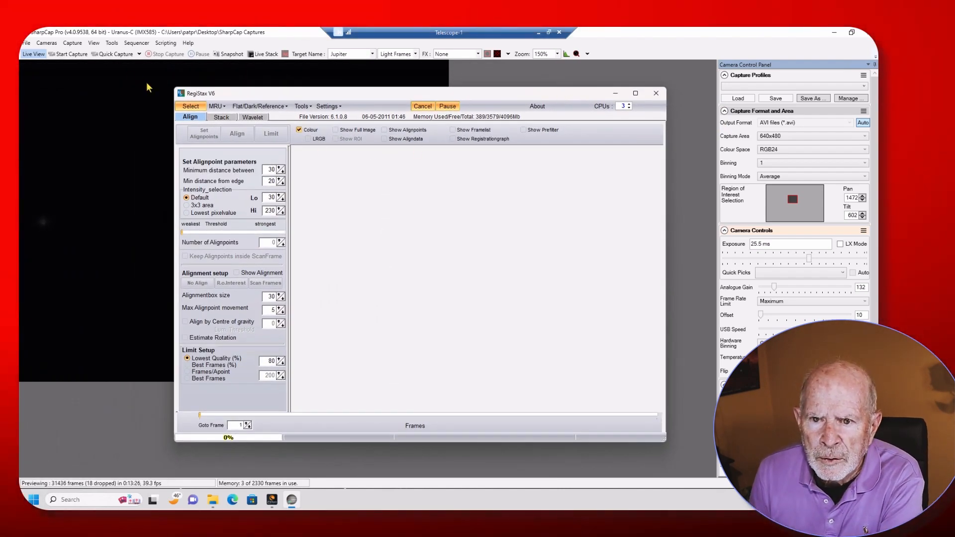
click(192, 108)
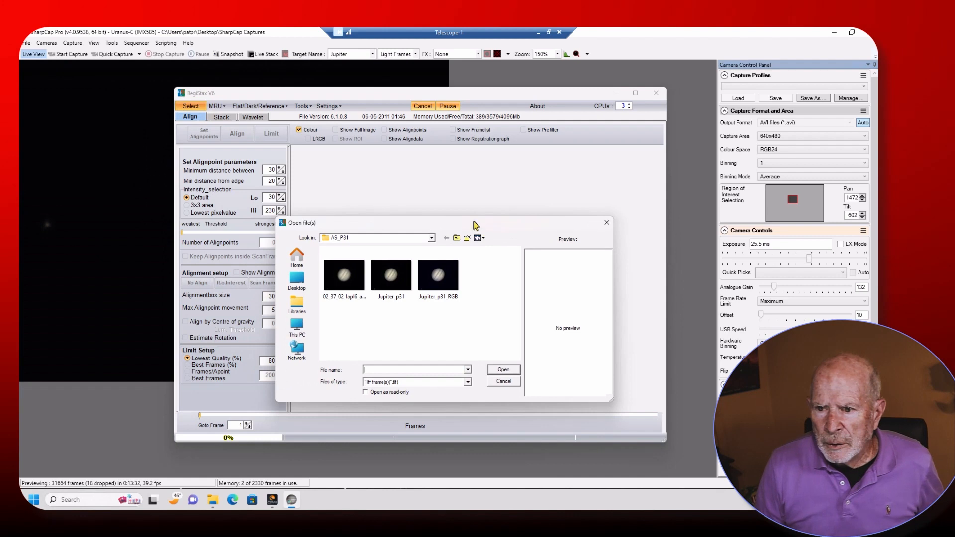
click(457, 239)
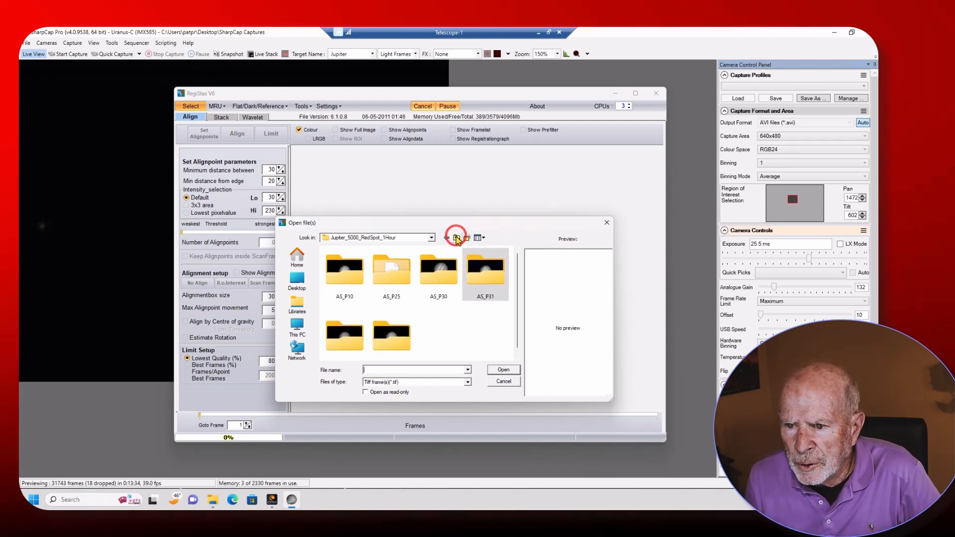
click(457, 239)
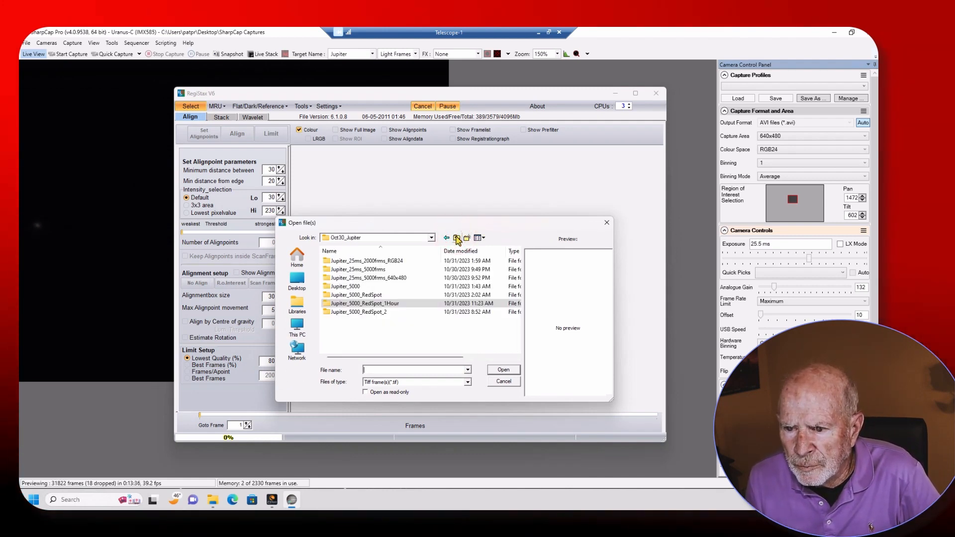
click(457, 238)
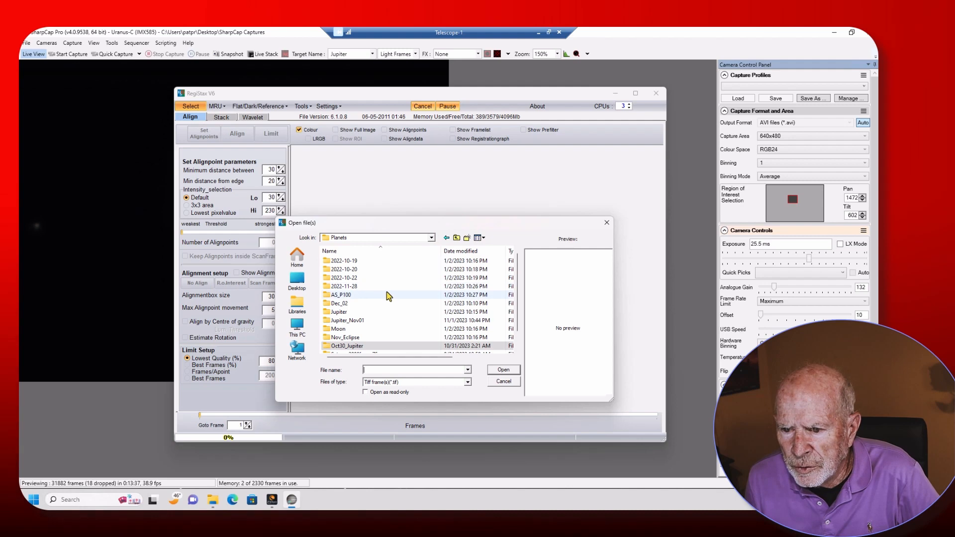
double_click(357, 320)
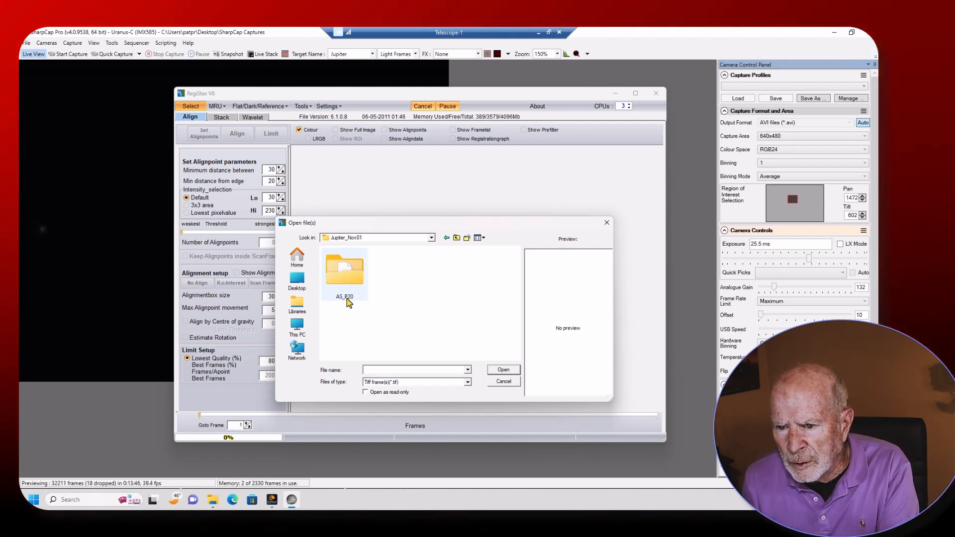
double_click(355, 271)
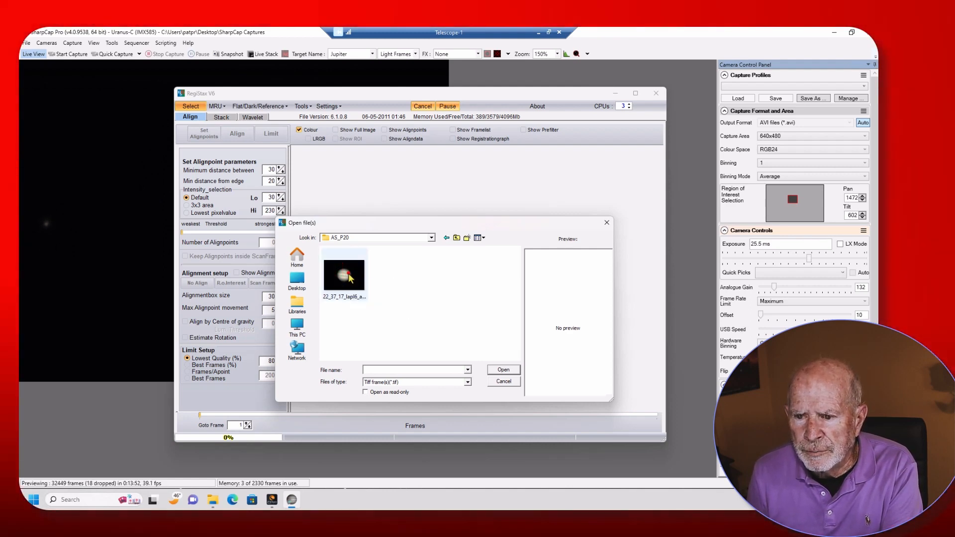
double_click(350, 276)
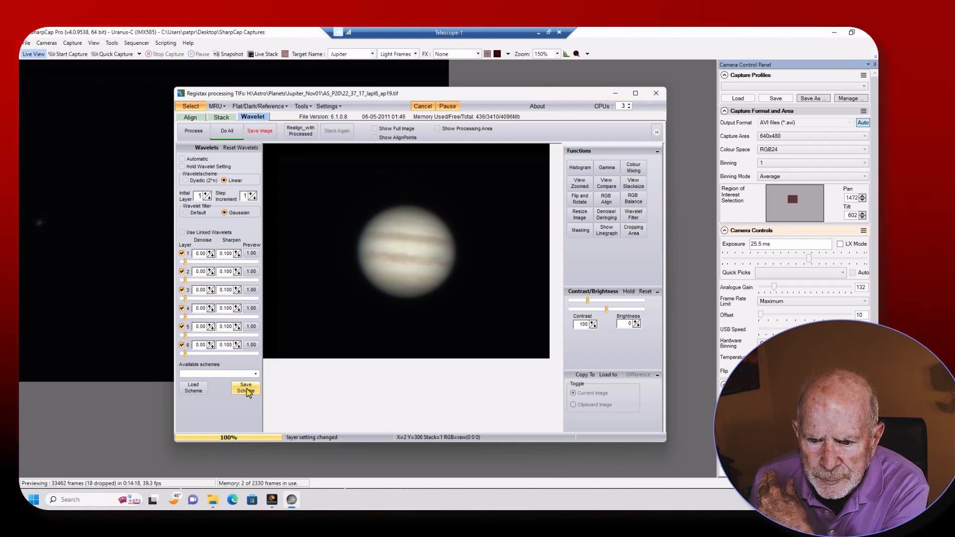
- Load a saved wavelet scheme for the Jupiter image and apply automatic RGB balance to its colours
click(194, 389)
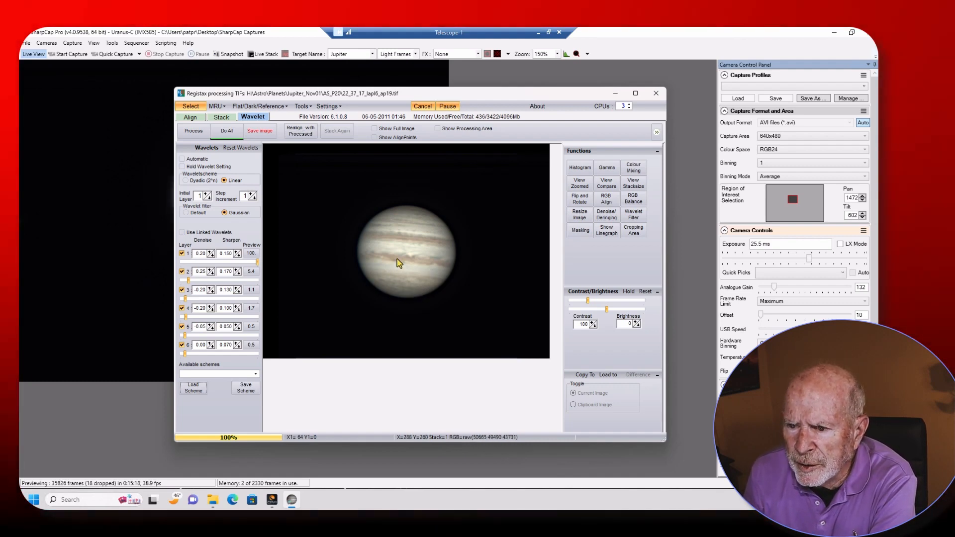
click(633, 199)
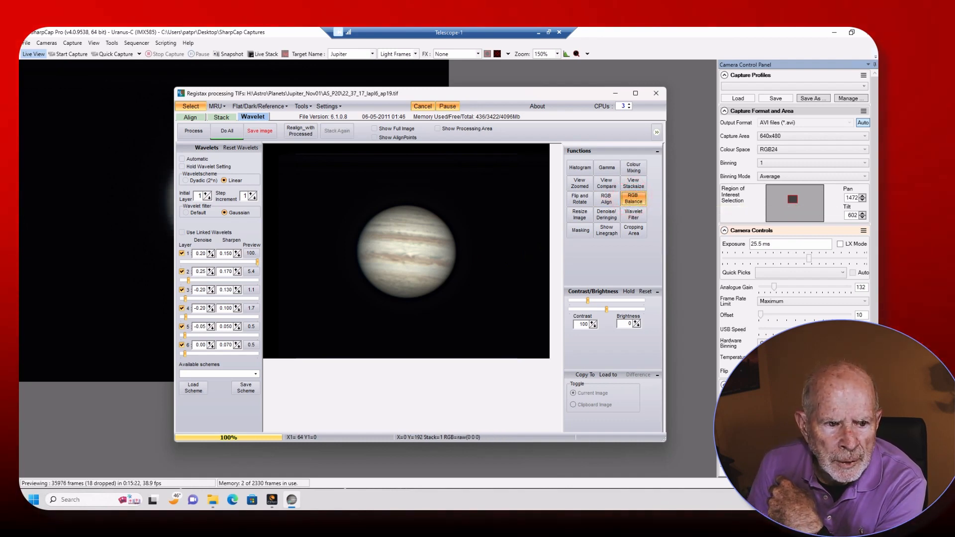
drag(299, 301, 572, 264)
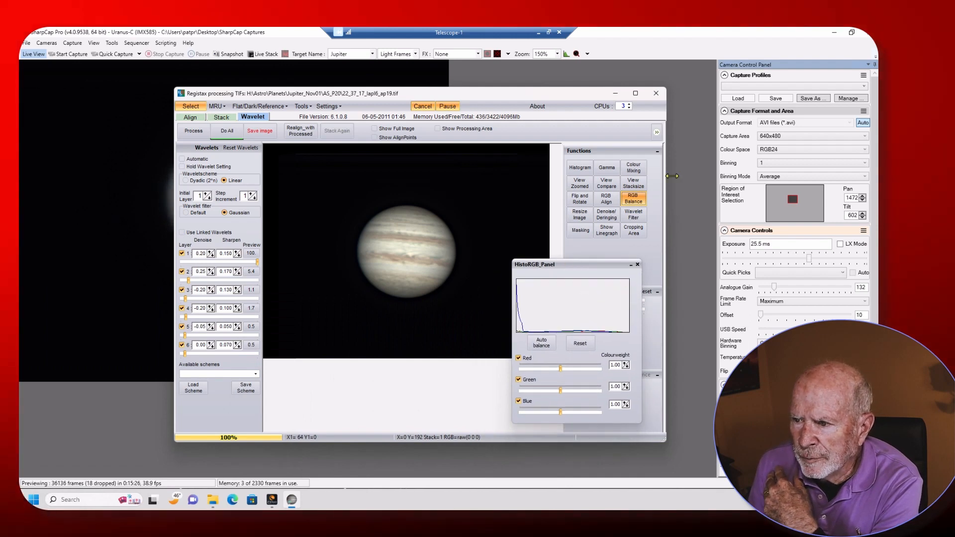
click(635, 198)
click(636, 198)
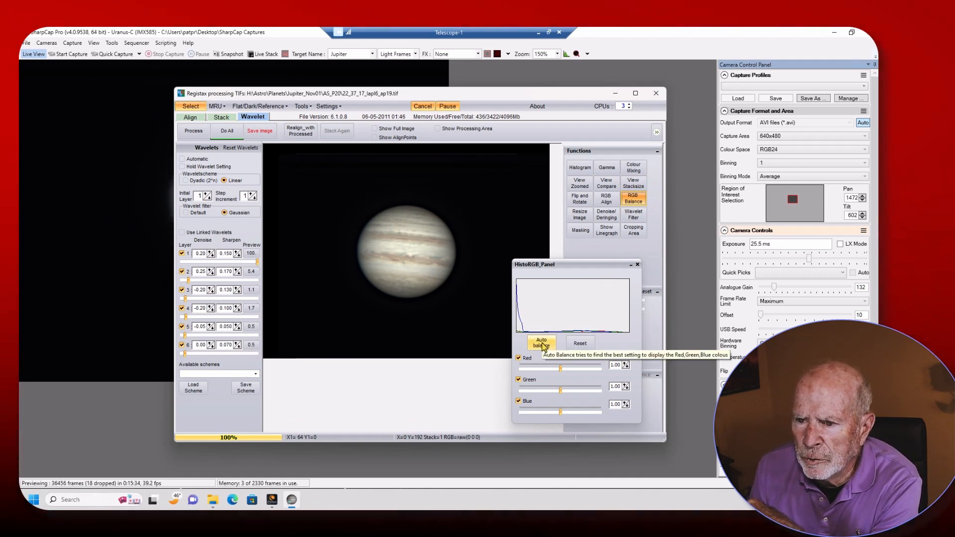
click(541, 343)
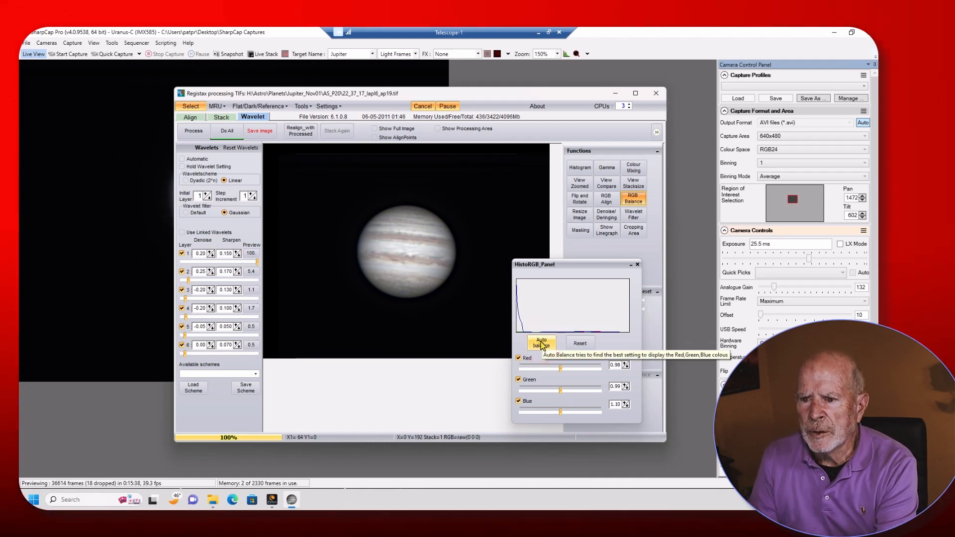
click(637, 265)
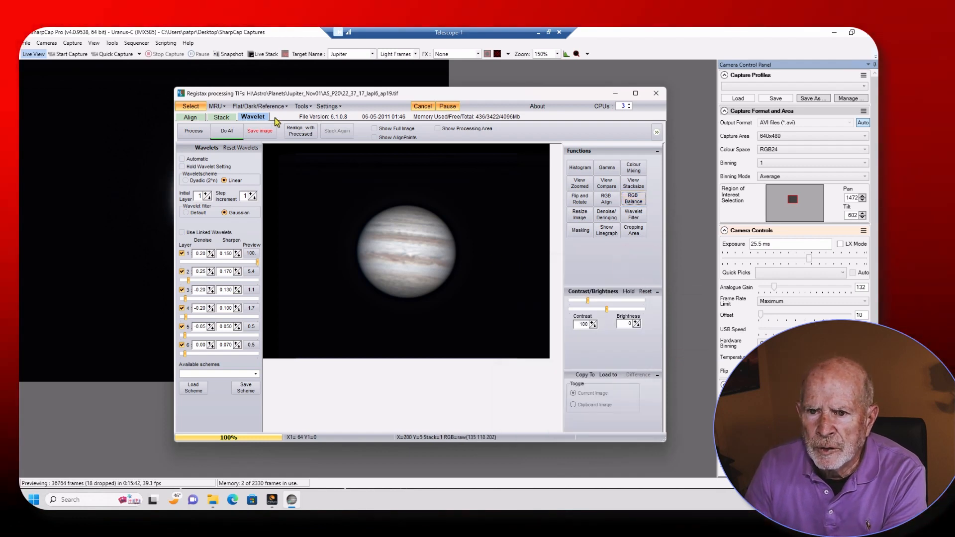
- Apply the wavelet processing to the whole Jupiter image and save it, closing RegiStax
click(229, 131)
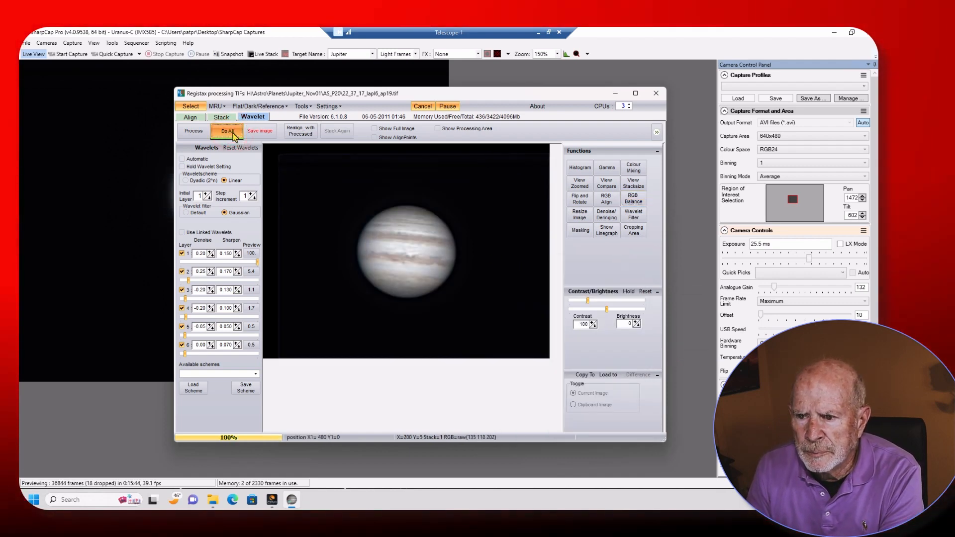
click(265, 131)
key(Return)
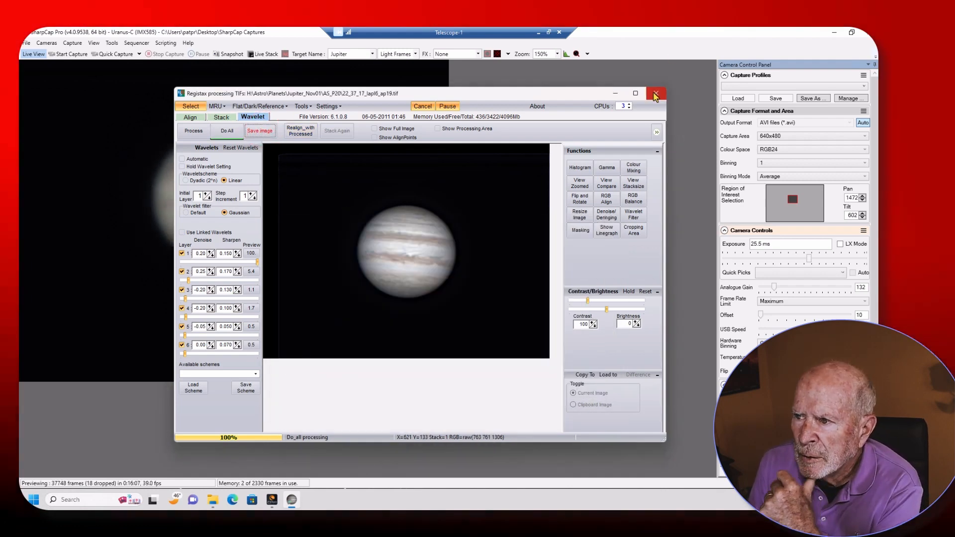
click(654, 94)
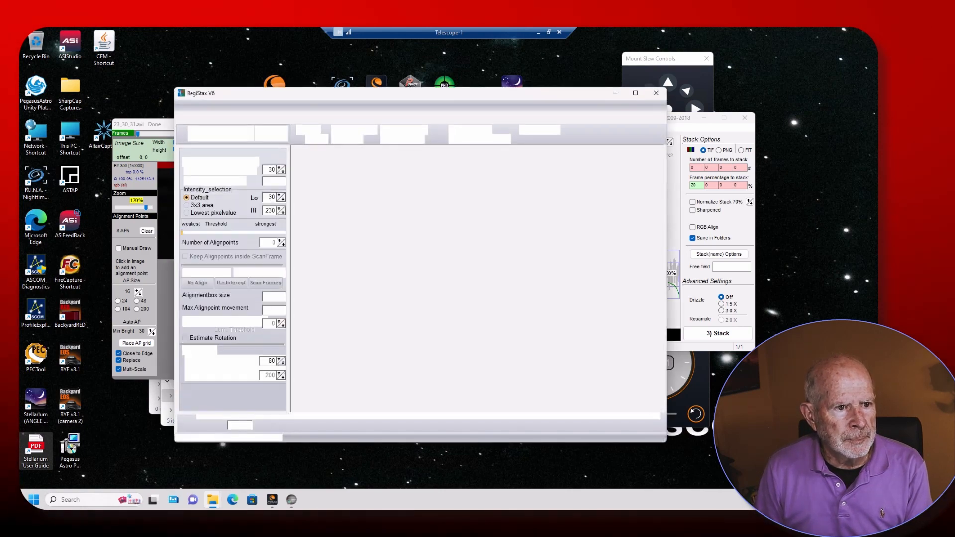
- Open the stacked Uranus image 23_30_31_lapl6_ap8.tif in RegiStax and show the full image
click(191, 108)
double_click(347, 274)
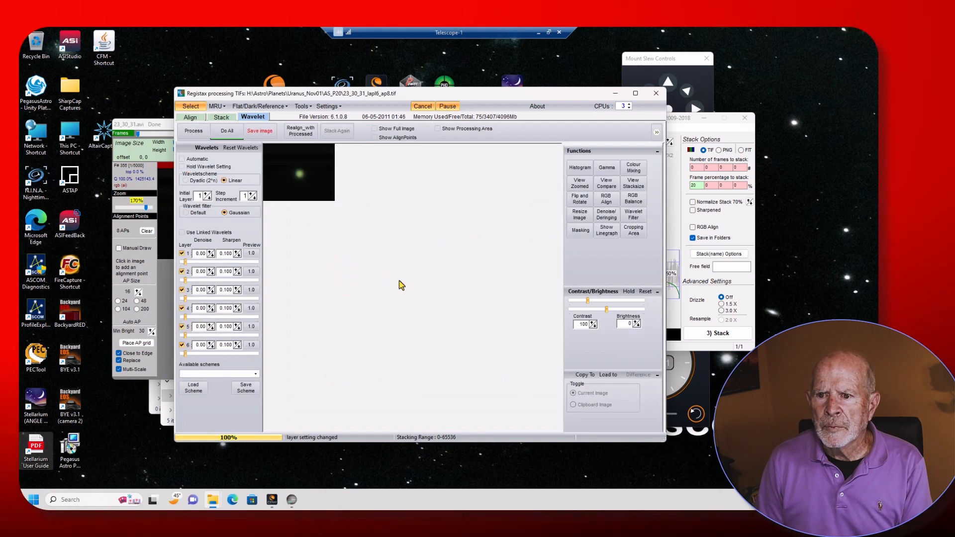
click(374, 129)
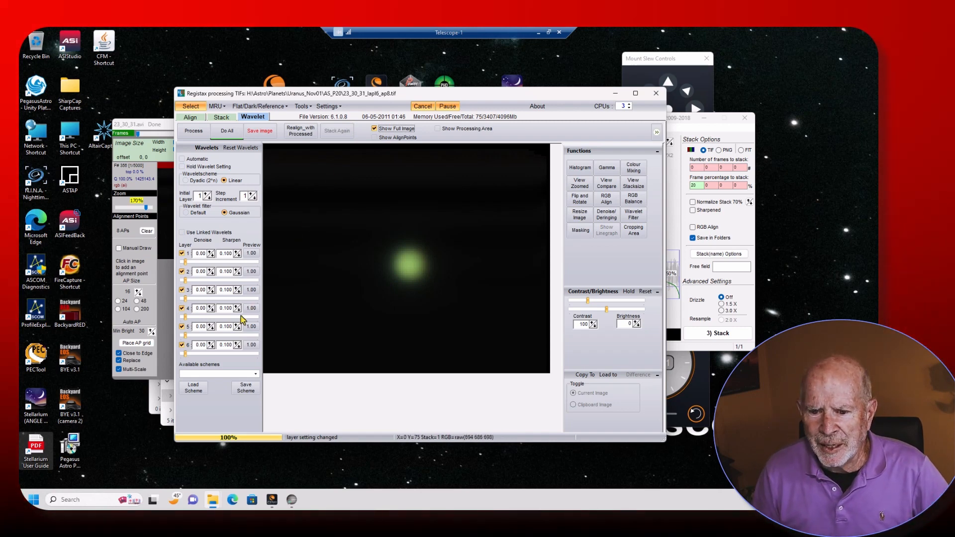
- Sharpen Uranus by raising wavelet layer 1 to about 73, and apply the wavelets to the whole image
drag(185, 261, 197, 262)
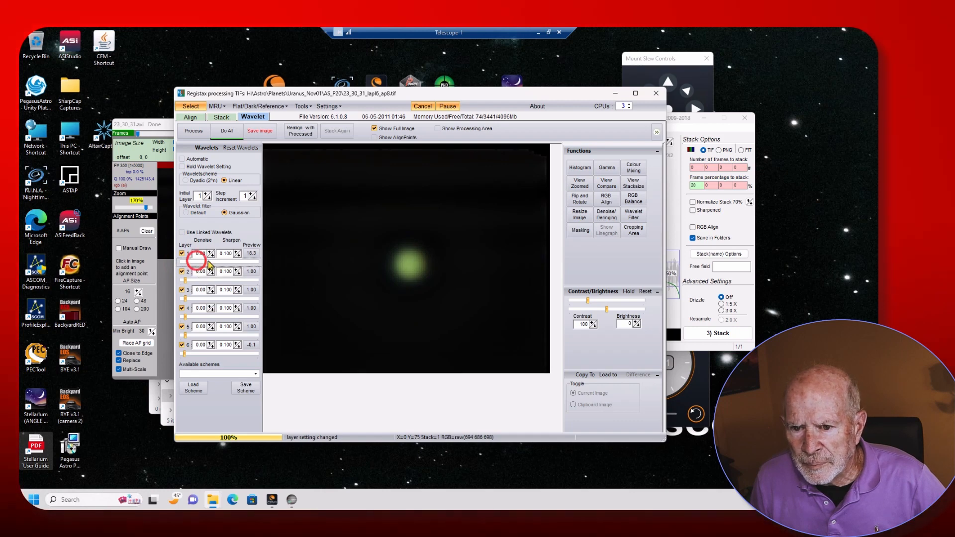
drag(196, 263, 238, 263)
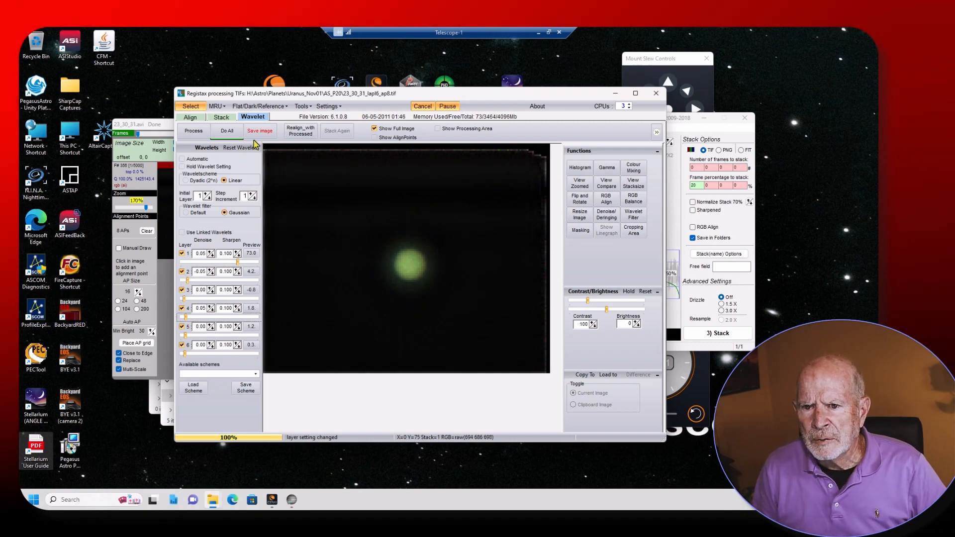
click(227, 130)
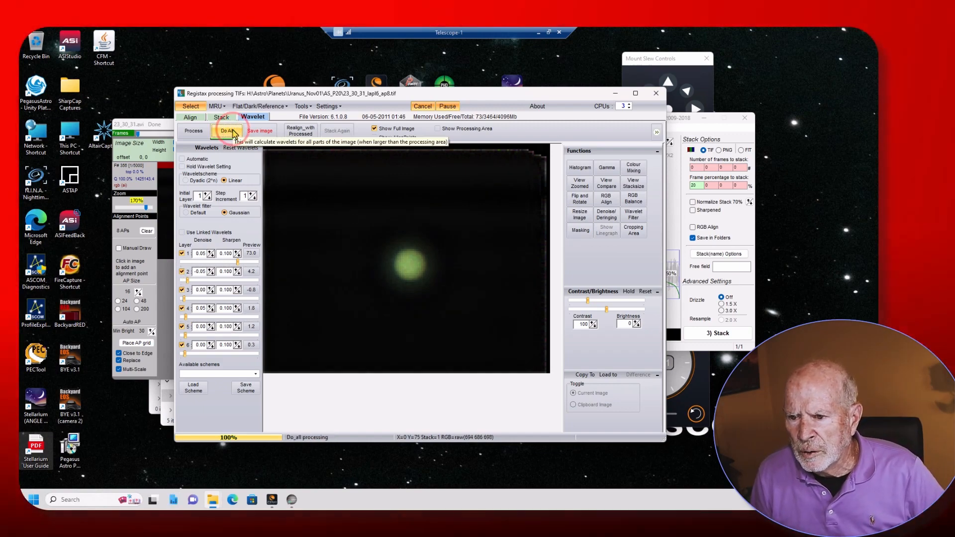
- Save the wavelet-sharpened Uranus image
click(260, 131)
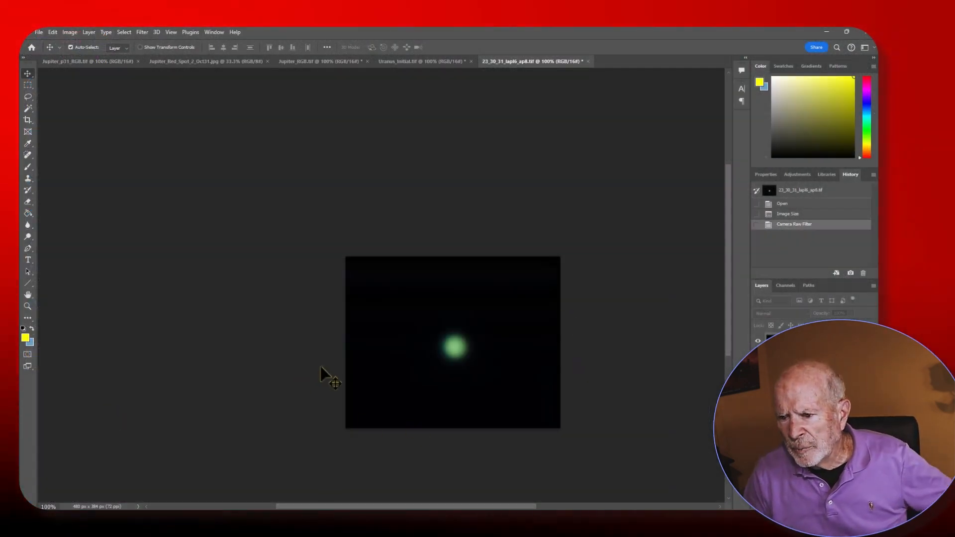
- In Photoshop, overlay the Uranus_Initial.tif image as a layer on 23_30_31_lapl6_ap8.tif at 47% opacity
click(418, 69)
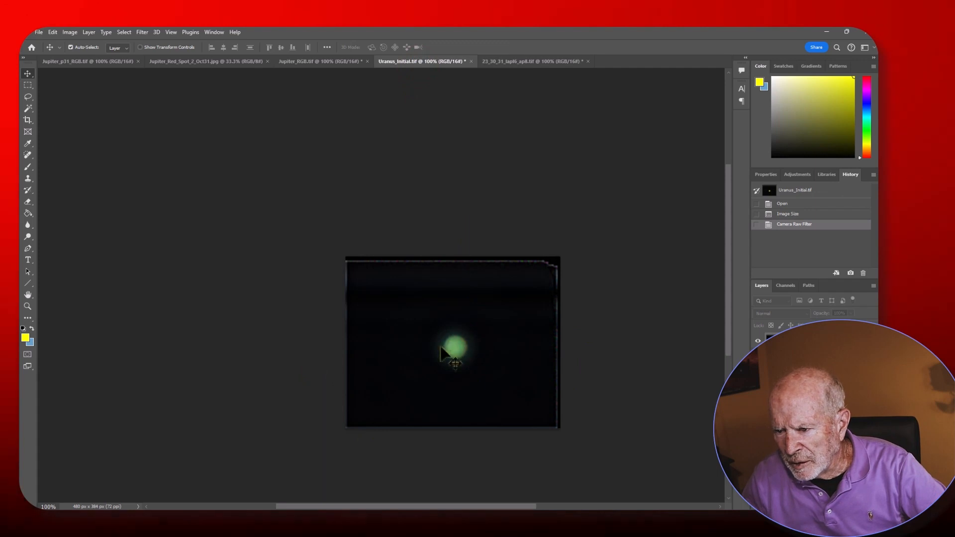
key(ctrl+Tab)
click(28, 306)
click(445, 351)
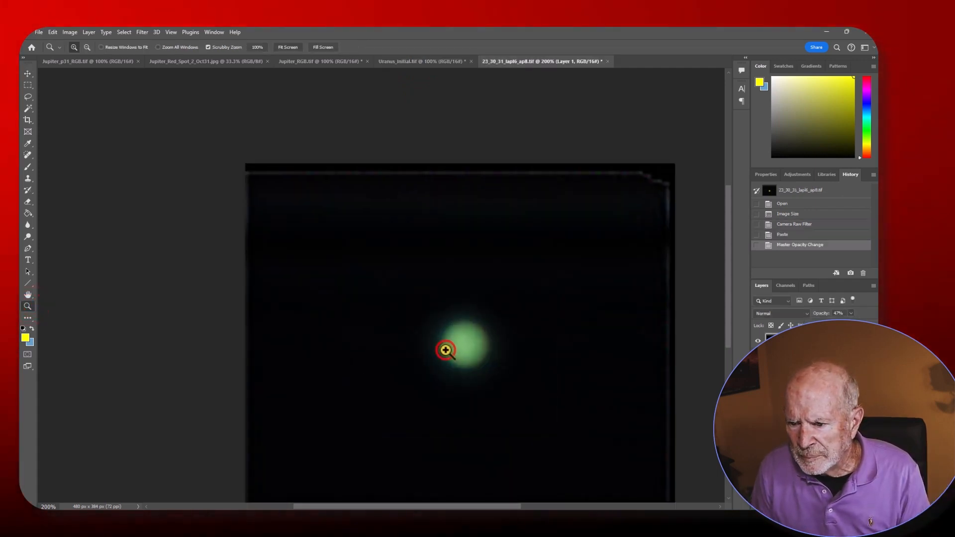
- Flatten the blended Uranus image and apply Levels with input black 21, midtone 0.93 and white 255
click(376, 363)
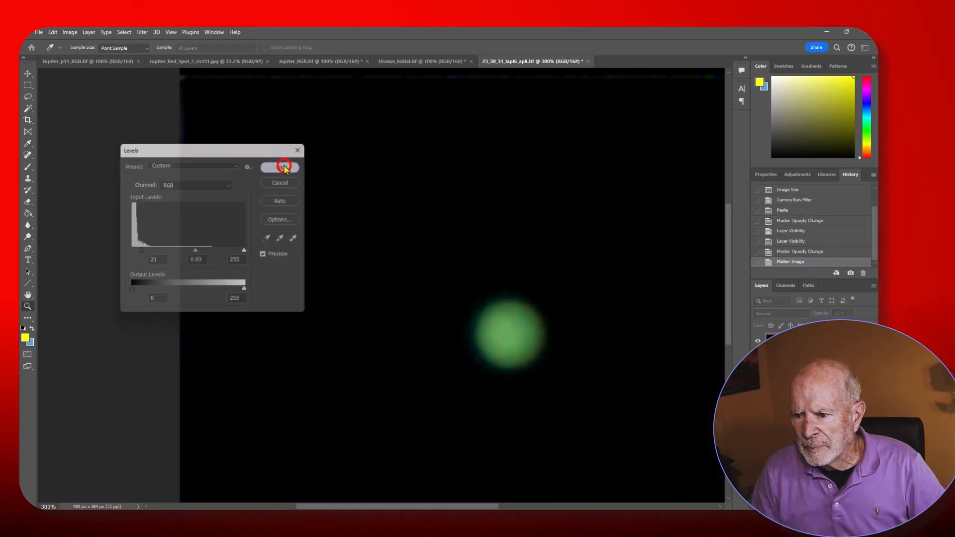
click(283, 164)
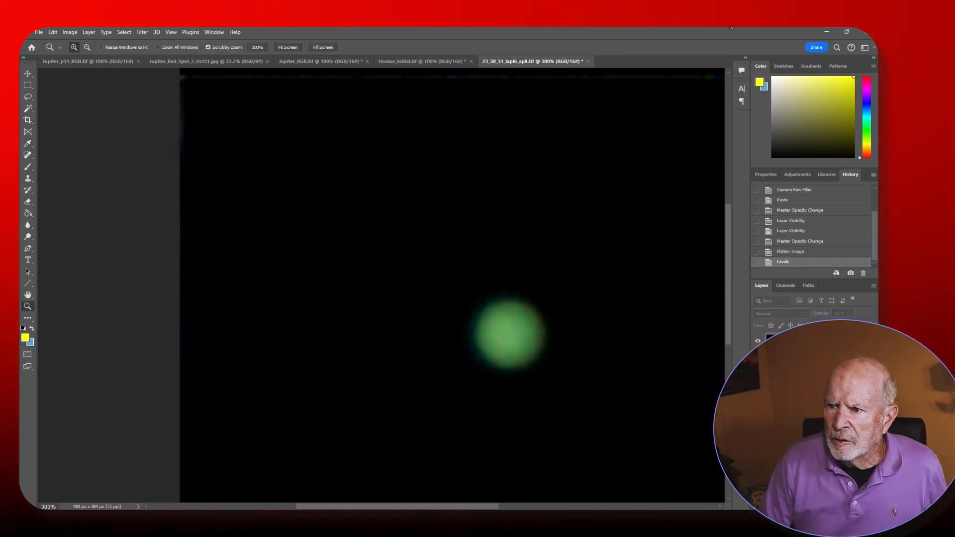
- Minimize Photoshop, close AutoStakkert, and return to the SharpCap live view of Uranus
click(826, 32)
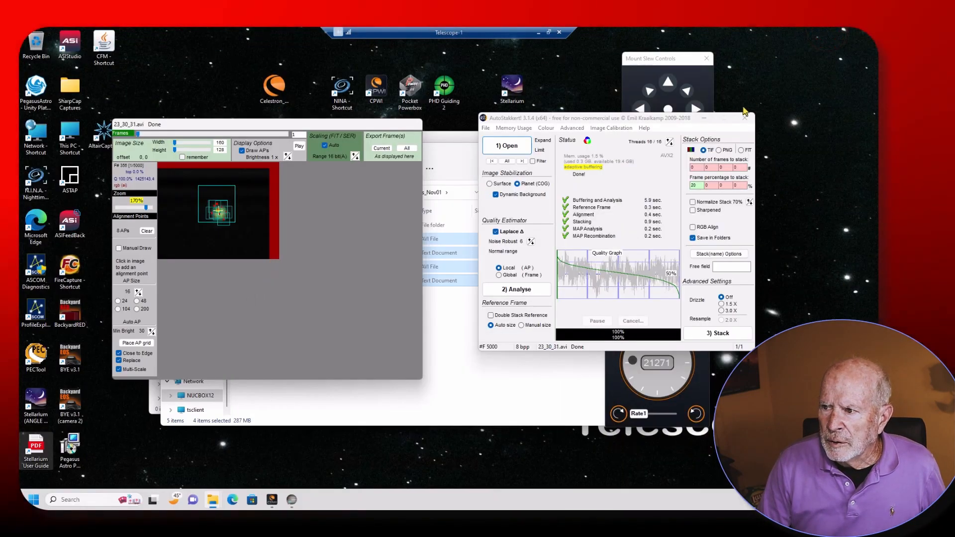
click(738, 114)
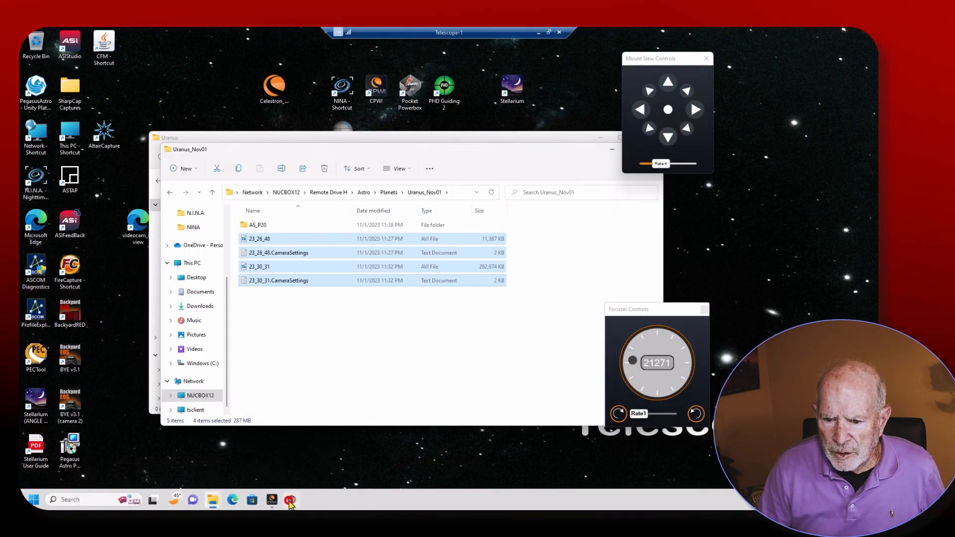
click(290, 502)
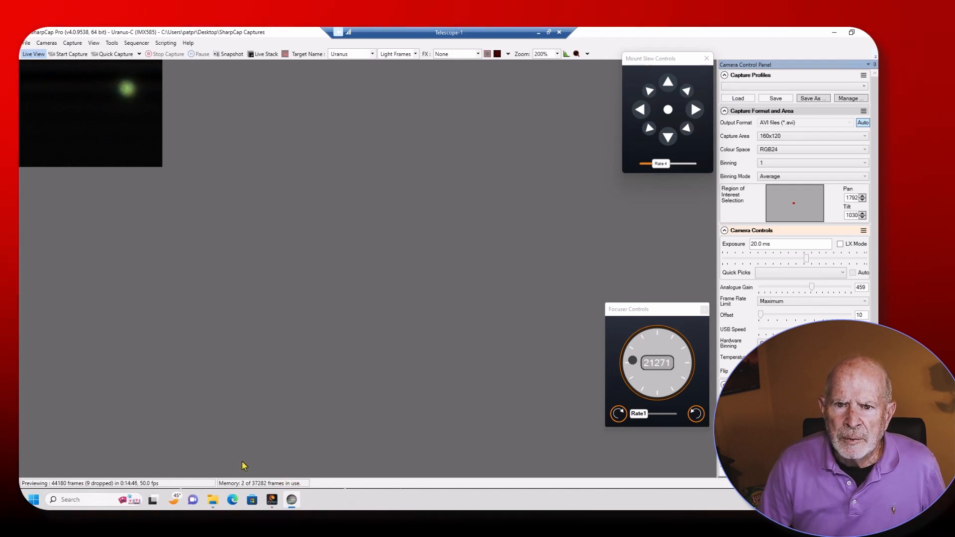